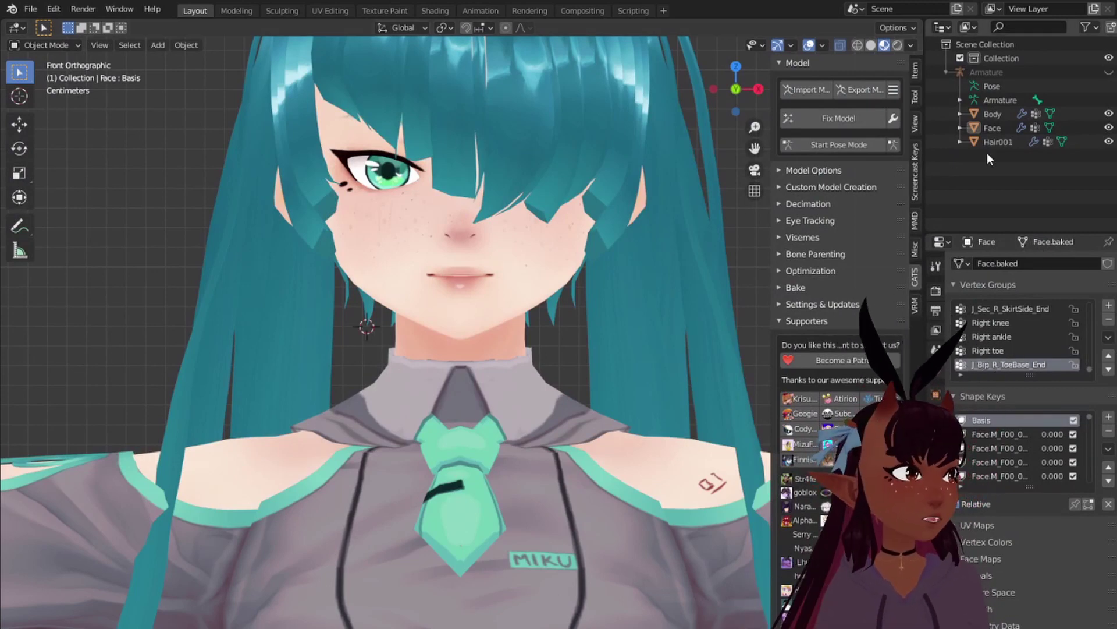
Select the Face mesh and show the Screencast Keys settings in a widened sidebar
left_click(520, 266)
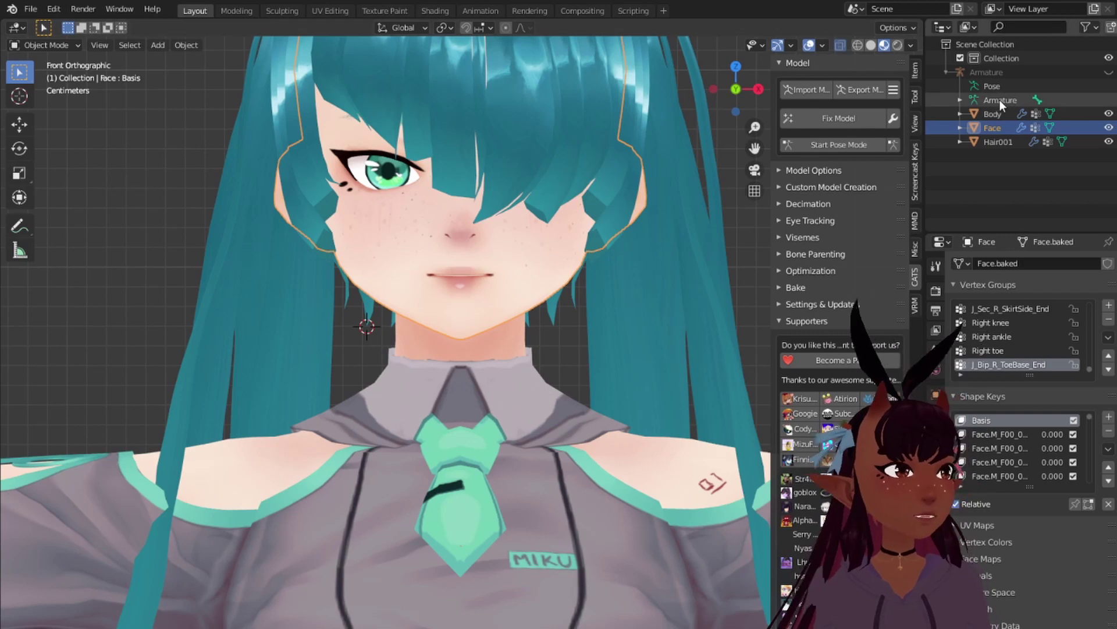
left_click(58, 42)
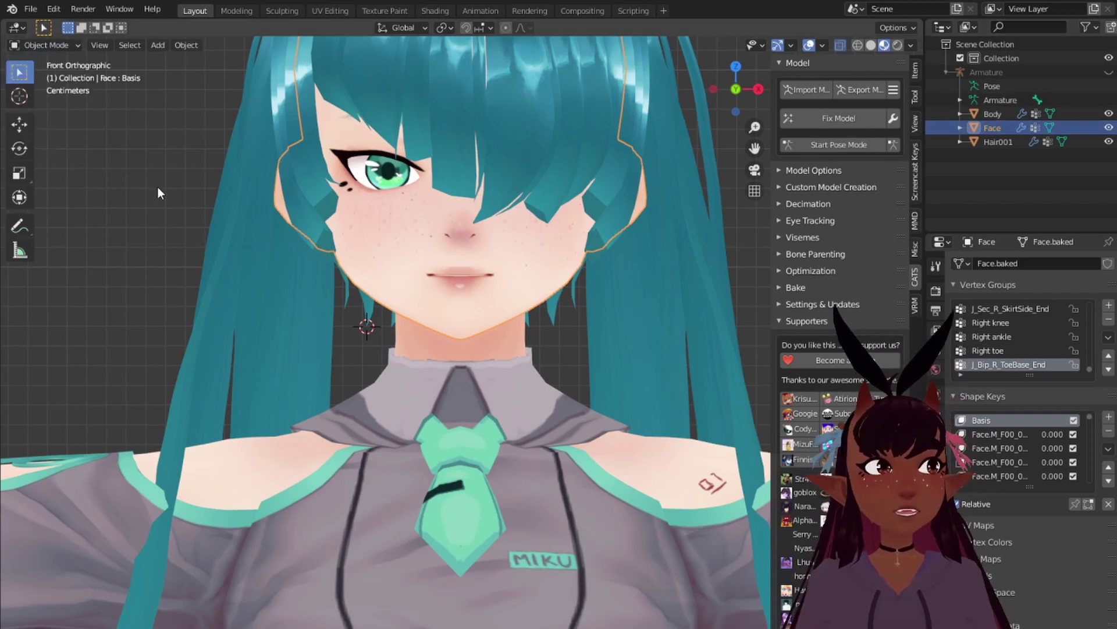
left_click(918, 167)
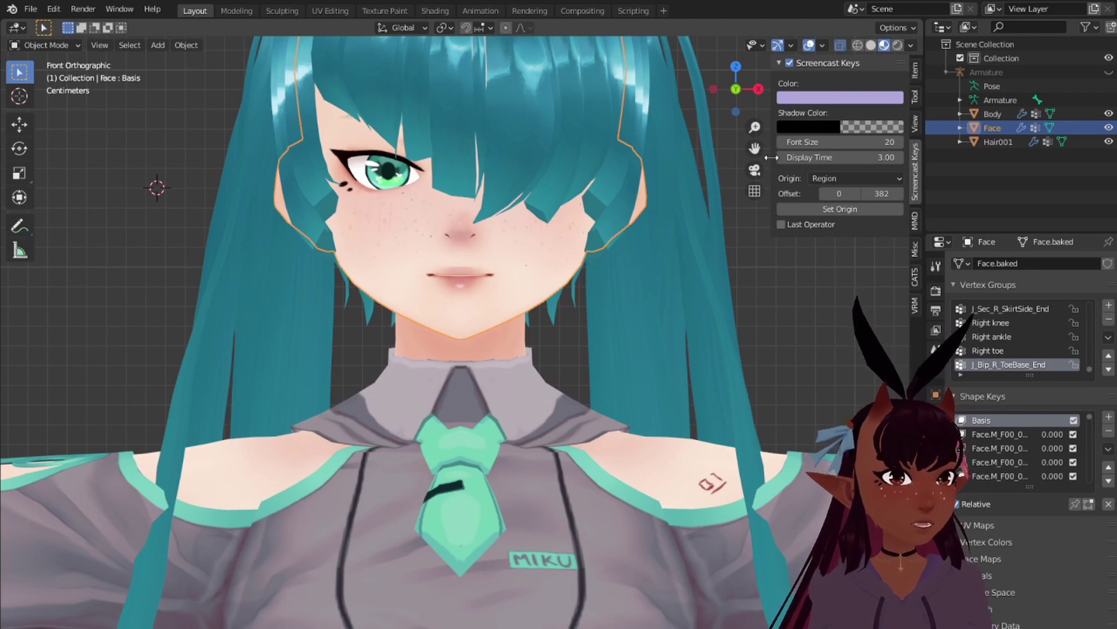
left_click_drag(772, 157, 794, 144)
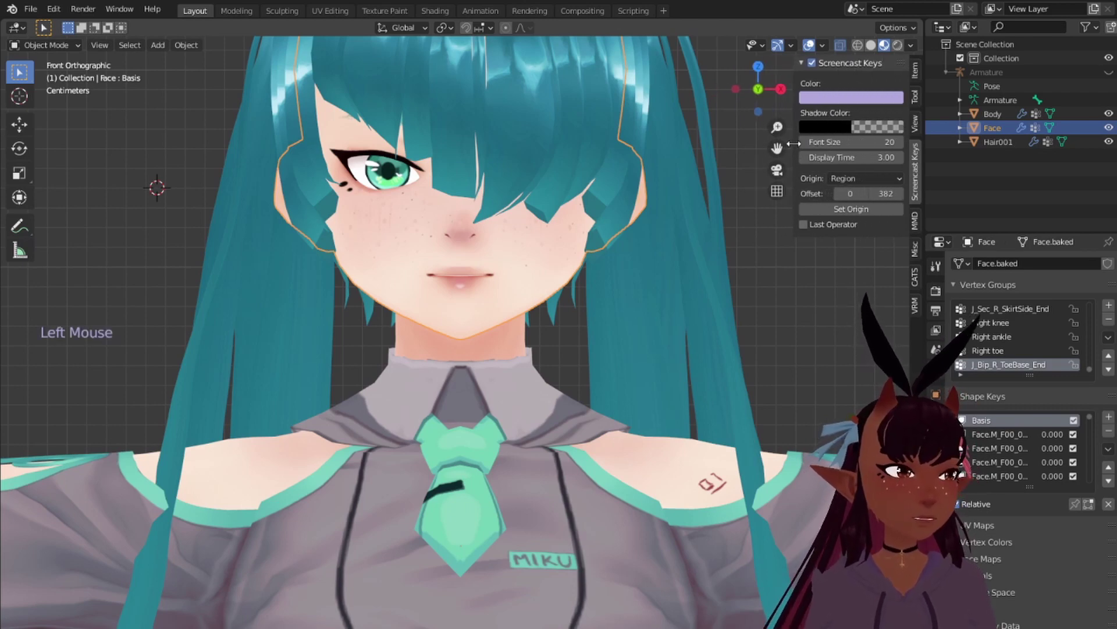
Place the 3D cursor beside the face and switch the Face mesh to Edit Mode
right_click(789, 257)
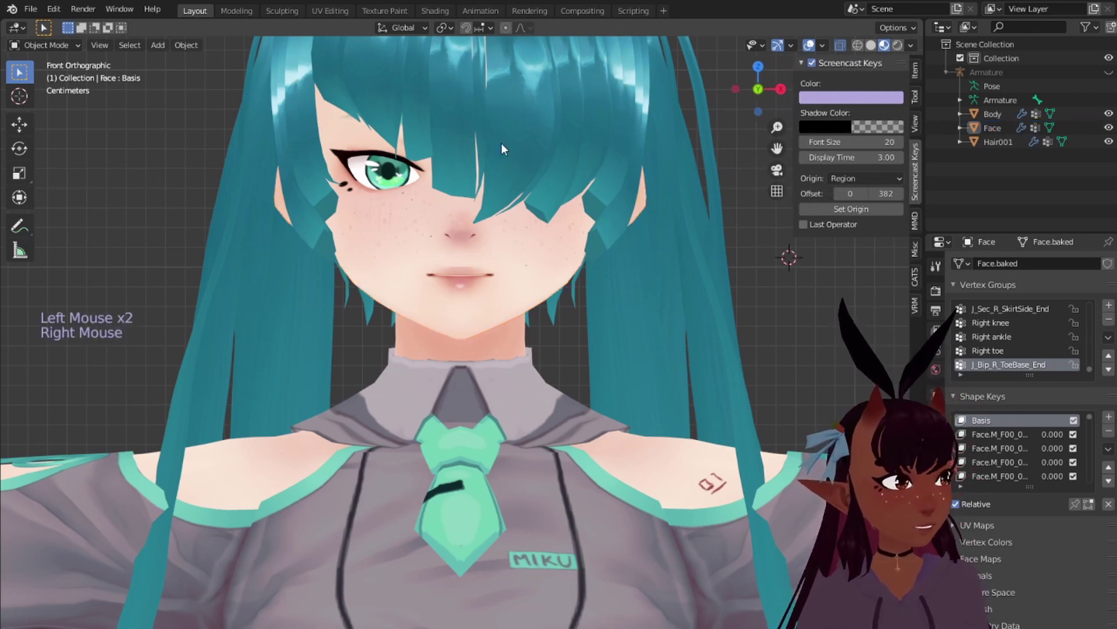
left_click(49, 45)
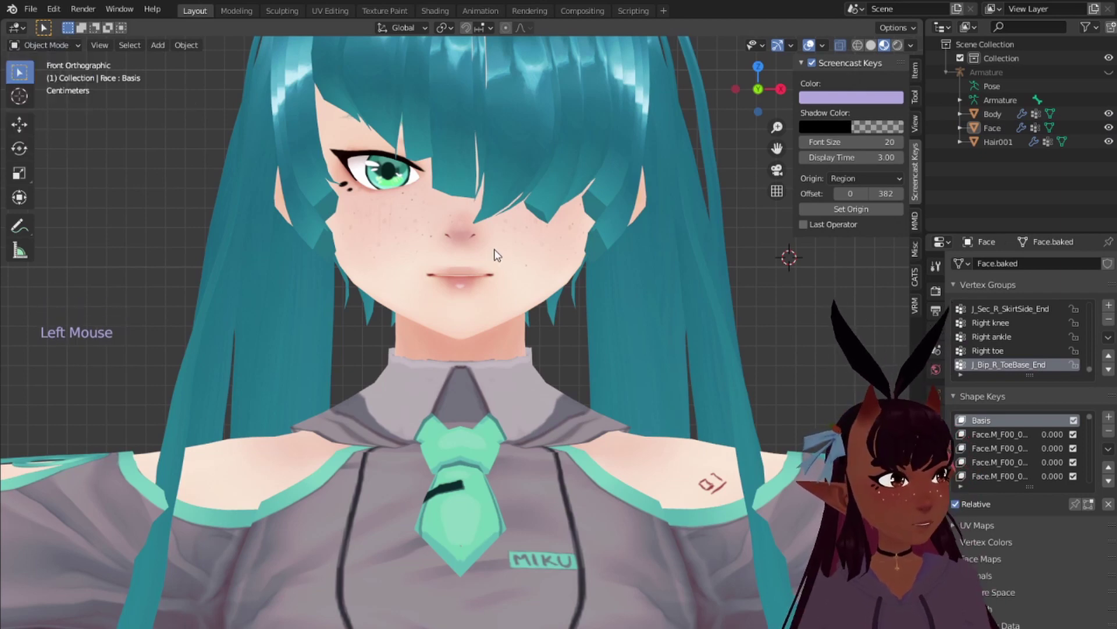
left_click(49, 44)
left_click(47, 91)
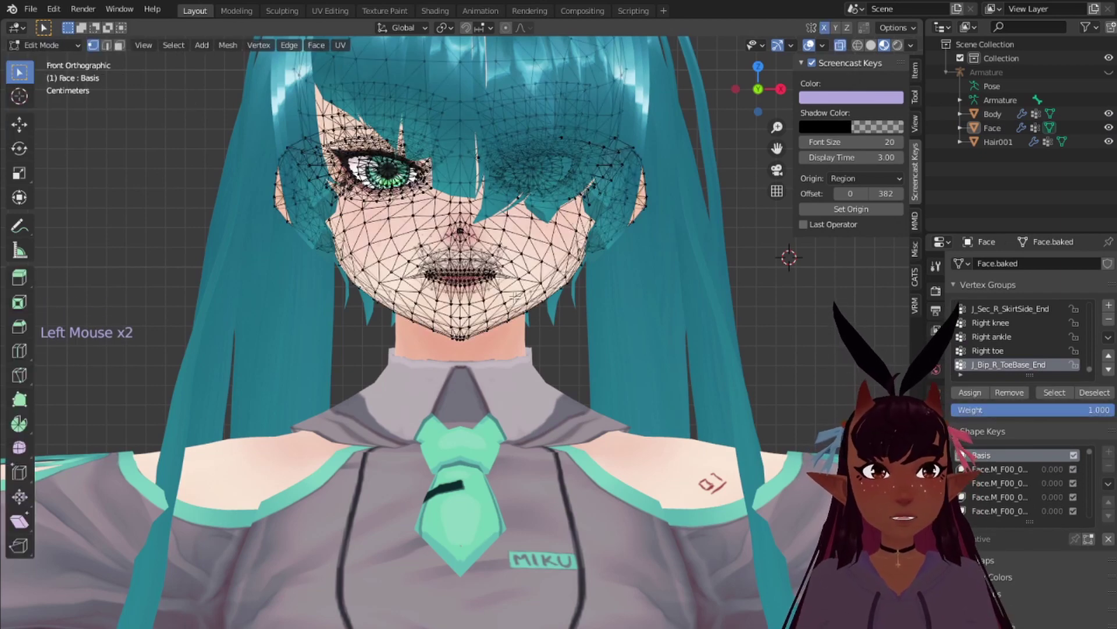
Hide the Body mesh and select the centre edge at the chin tip
left_click(1109, 114)
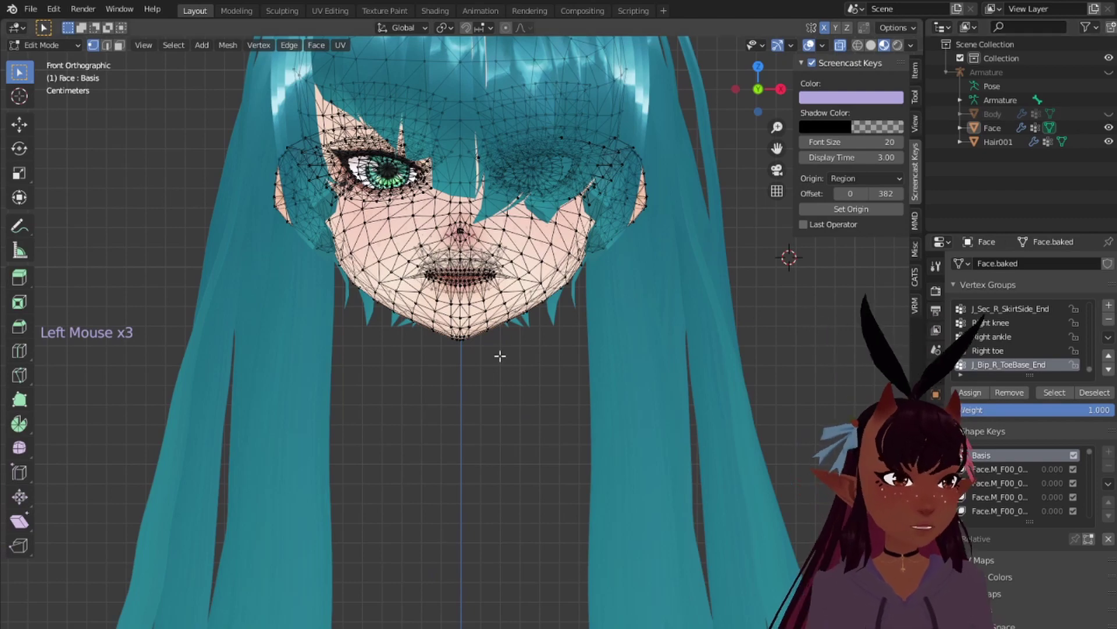
scroll(480, 363, "up", 17)
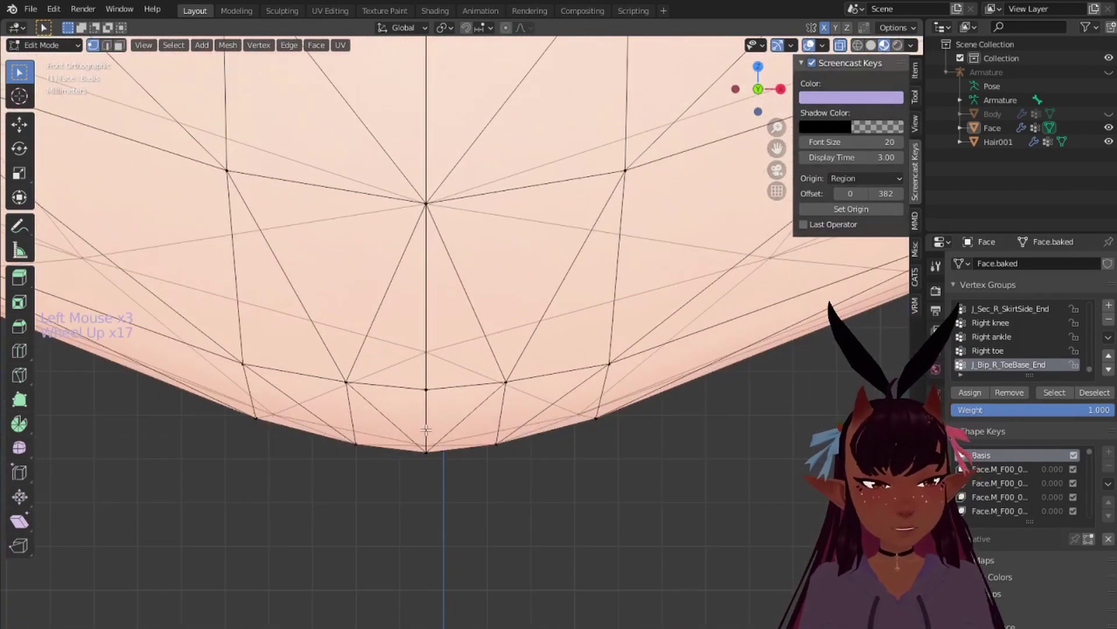
right_click(421, 394)
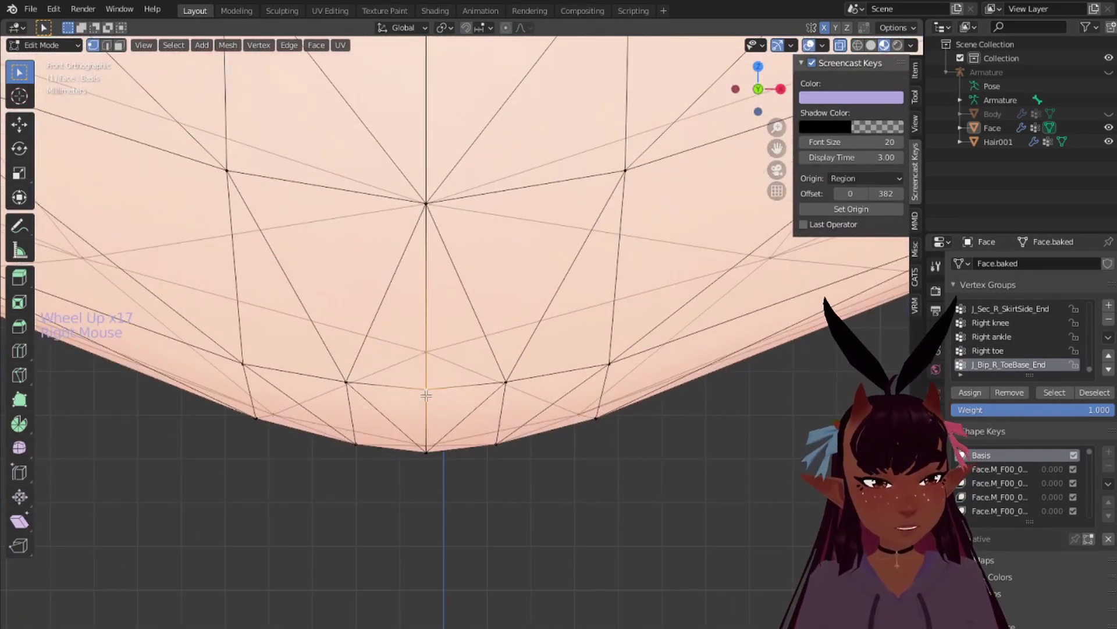
Pan the face lower in the view and reselect the chin's centre-line point
scroll(427, 395, "down", 14)
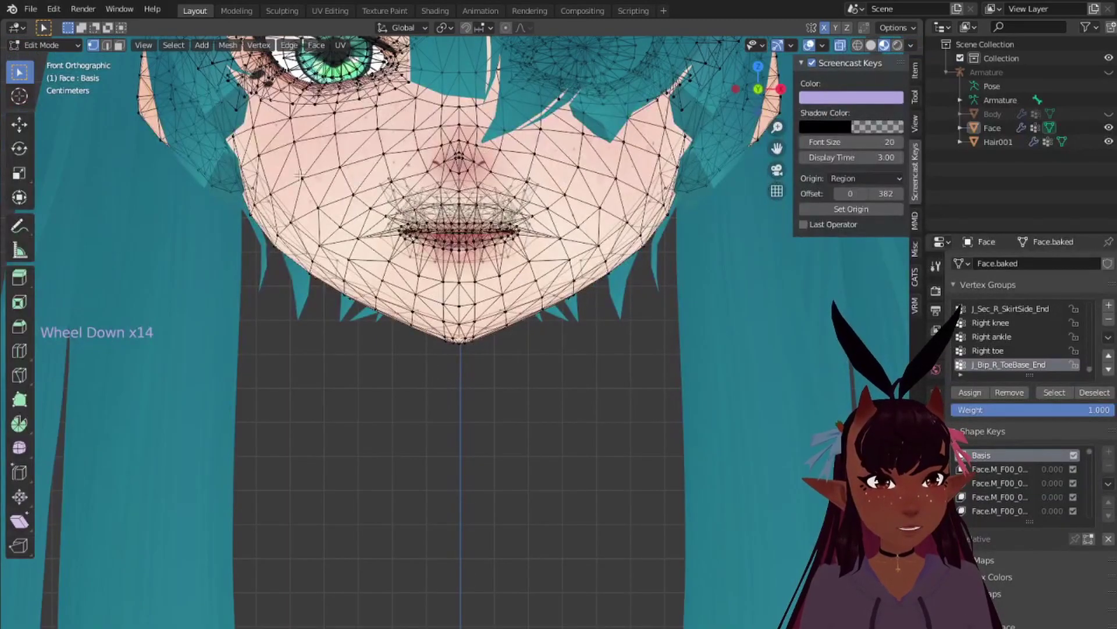
scroll(423, 455, "up", 14)
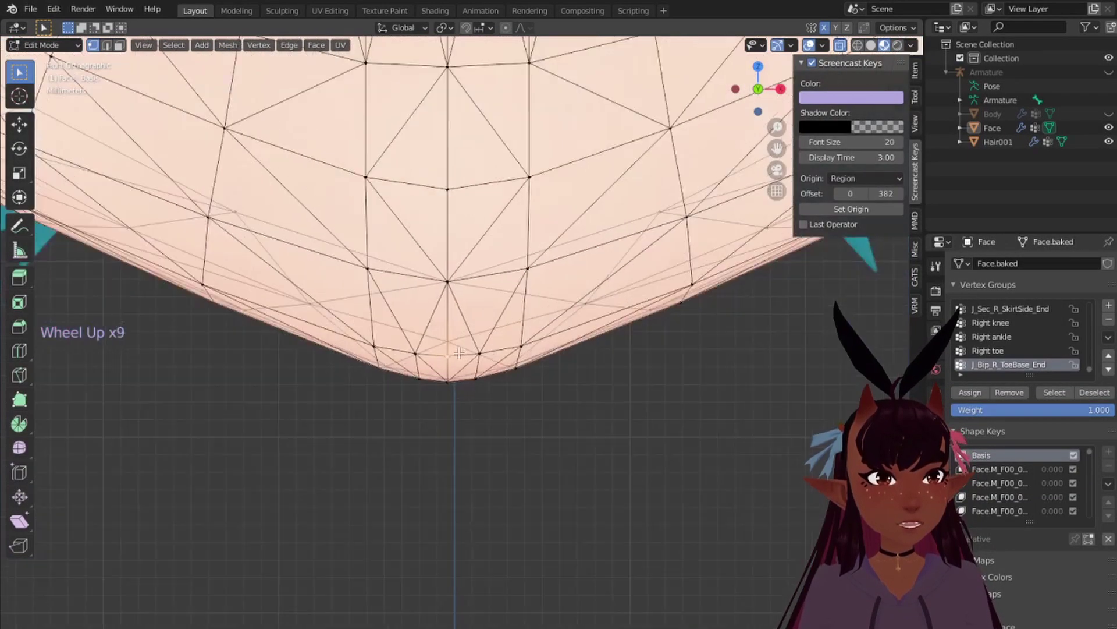
scroll(431, 365, "down", 14)
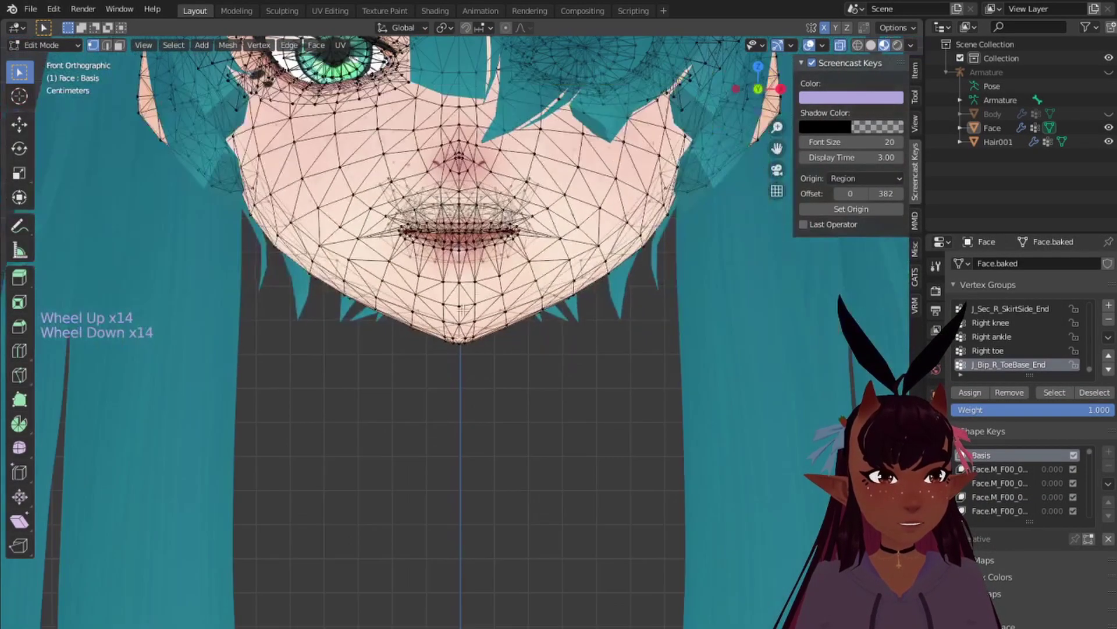
middle_click_drag(454, 238, 472, 411, "shift")
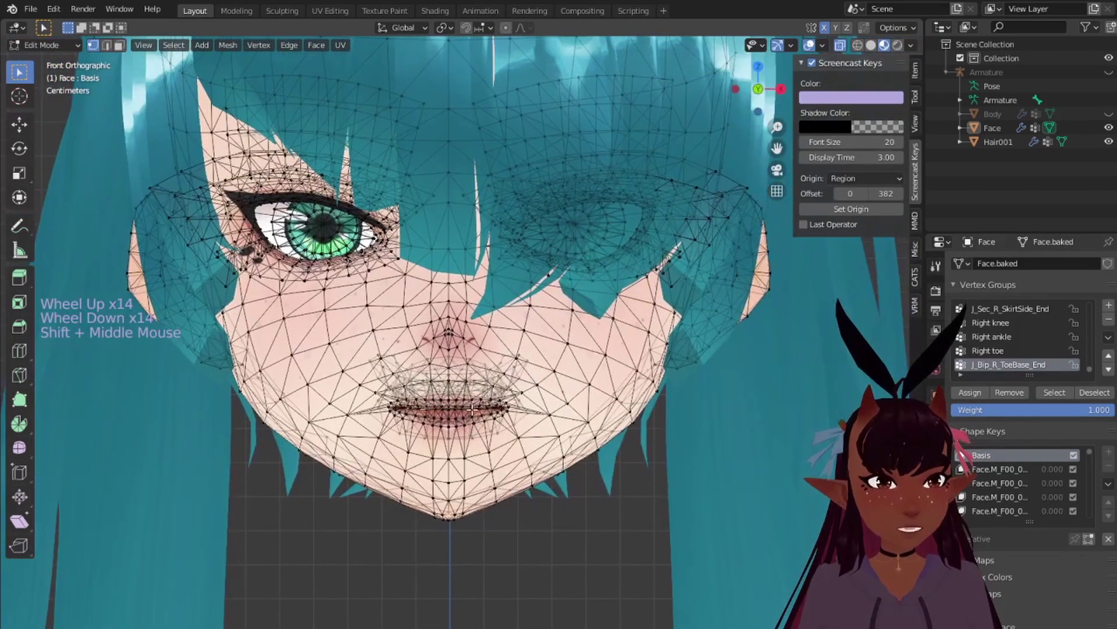
right_click(447, 483)
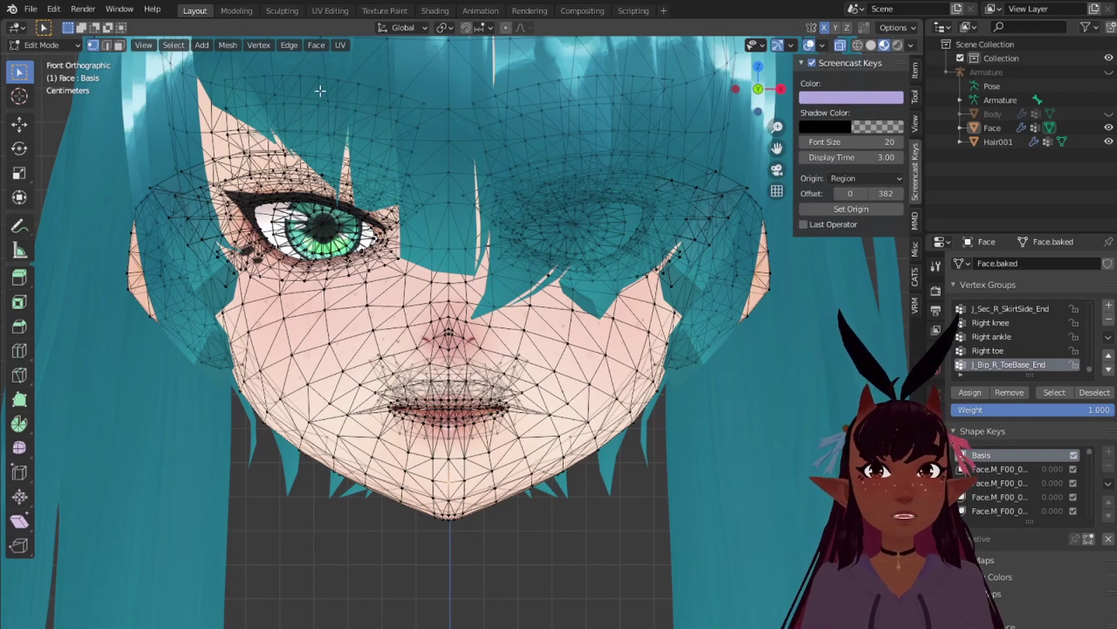
Use Mesh > Snap > Cursor to Selected on the chin point, then orbit to a side view
left_click(233, 46)
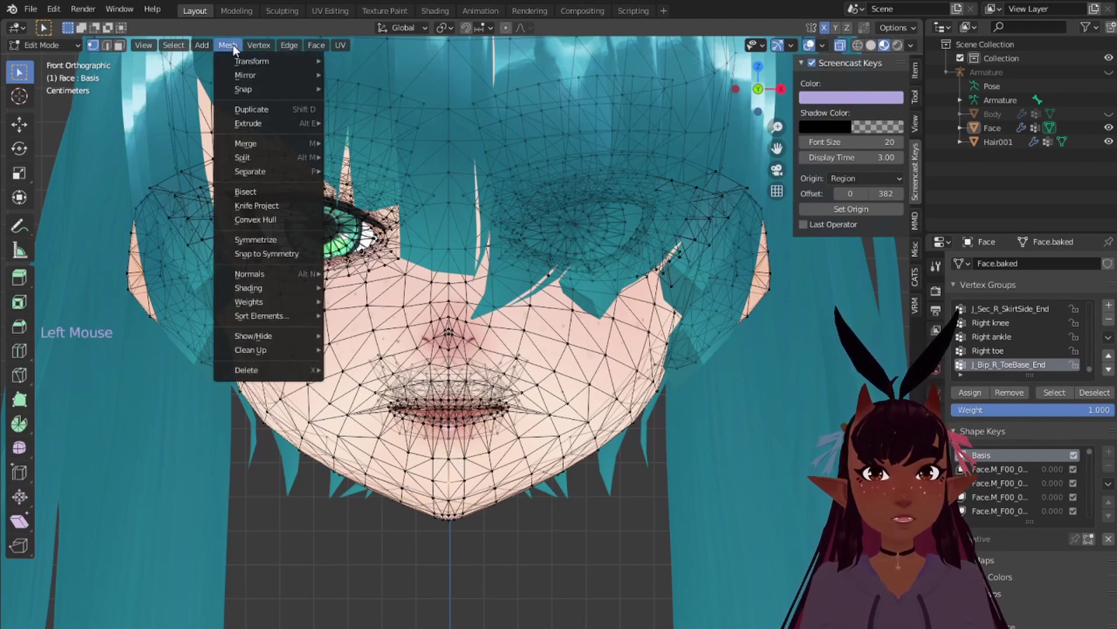
mouse_move(250, 88)
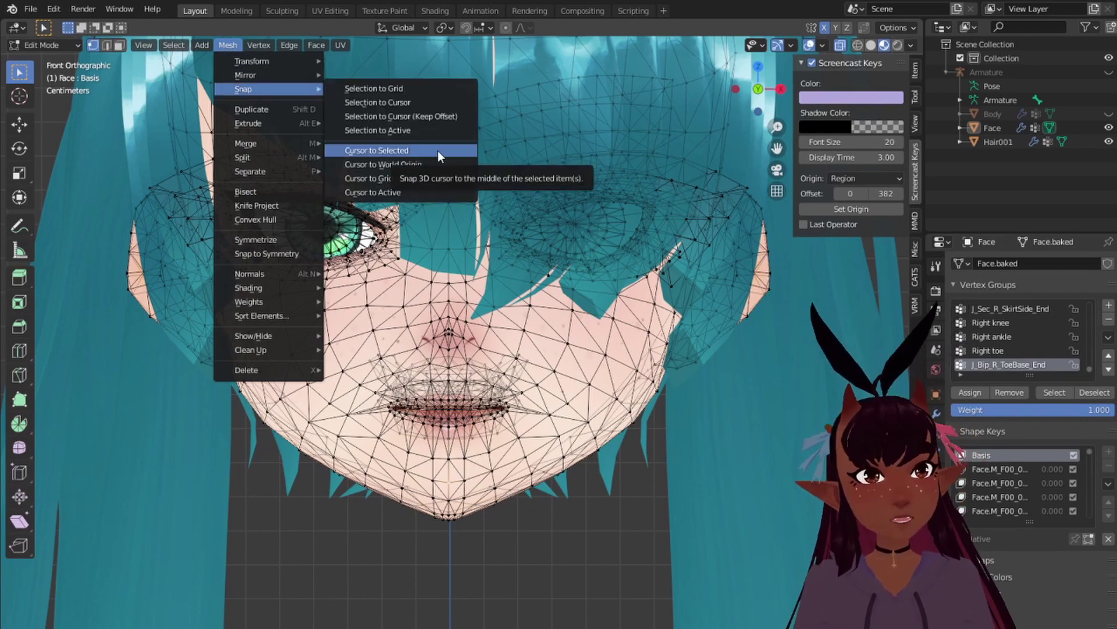
left_click(408, 150)
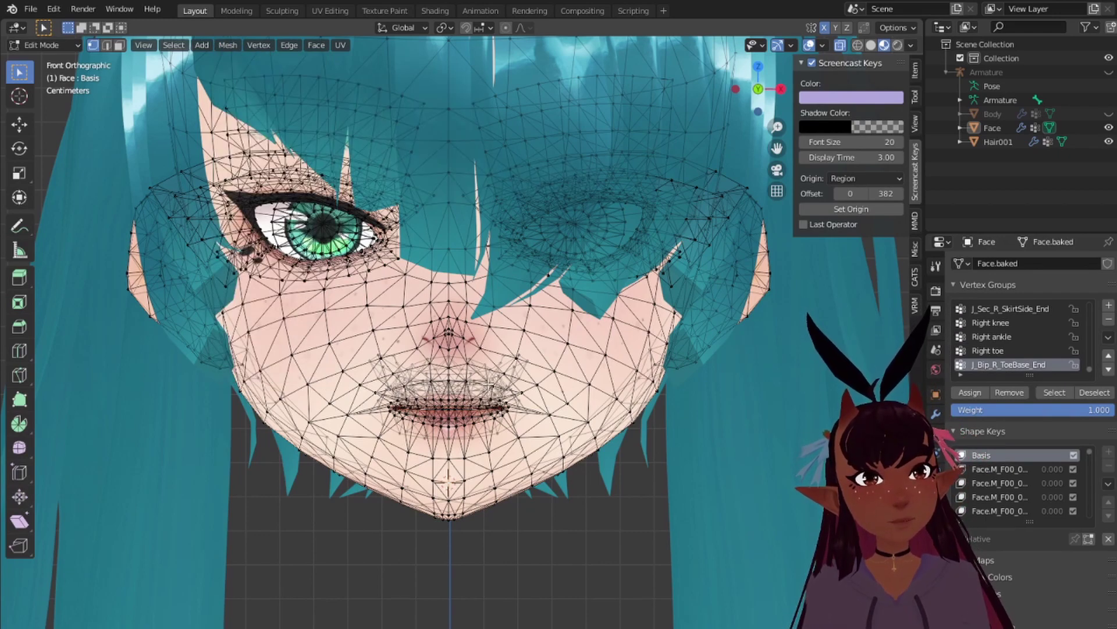
scroll(403, 486, "up", 1)
scroll(403, 486, "down", 3)
middle_click_drag(332, 506, 371, 526)
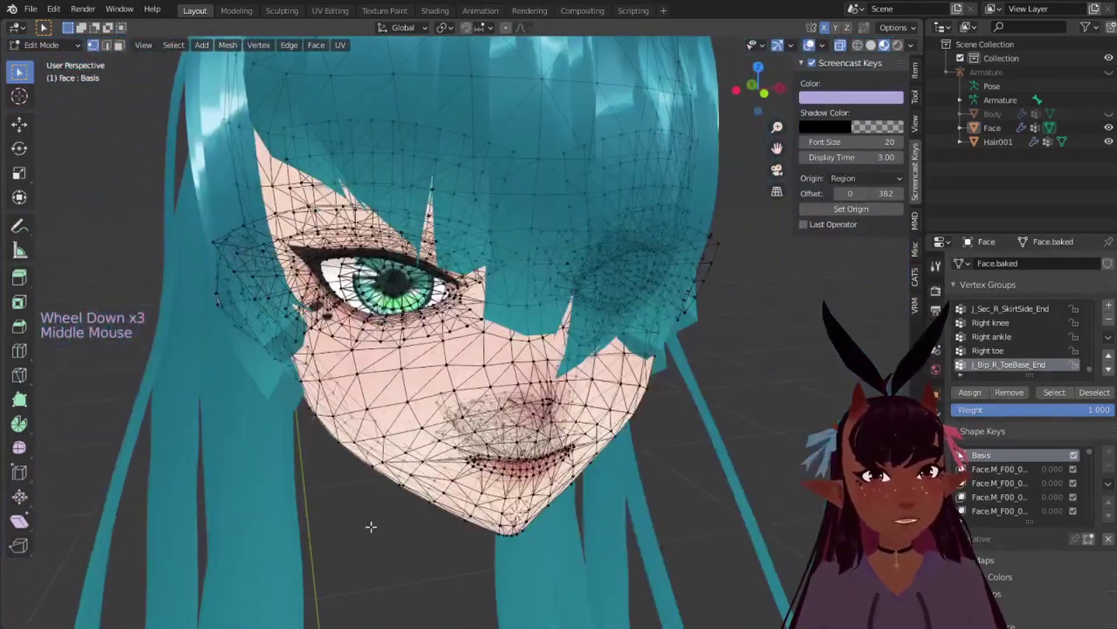
left_click(57, 47)
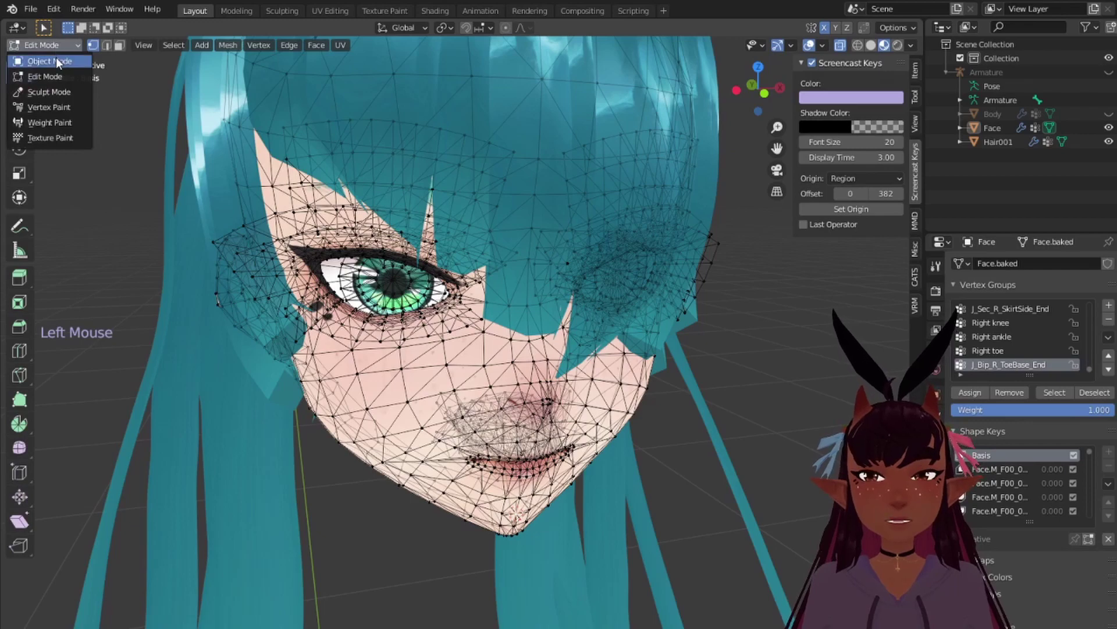
left_click(56, 57)
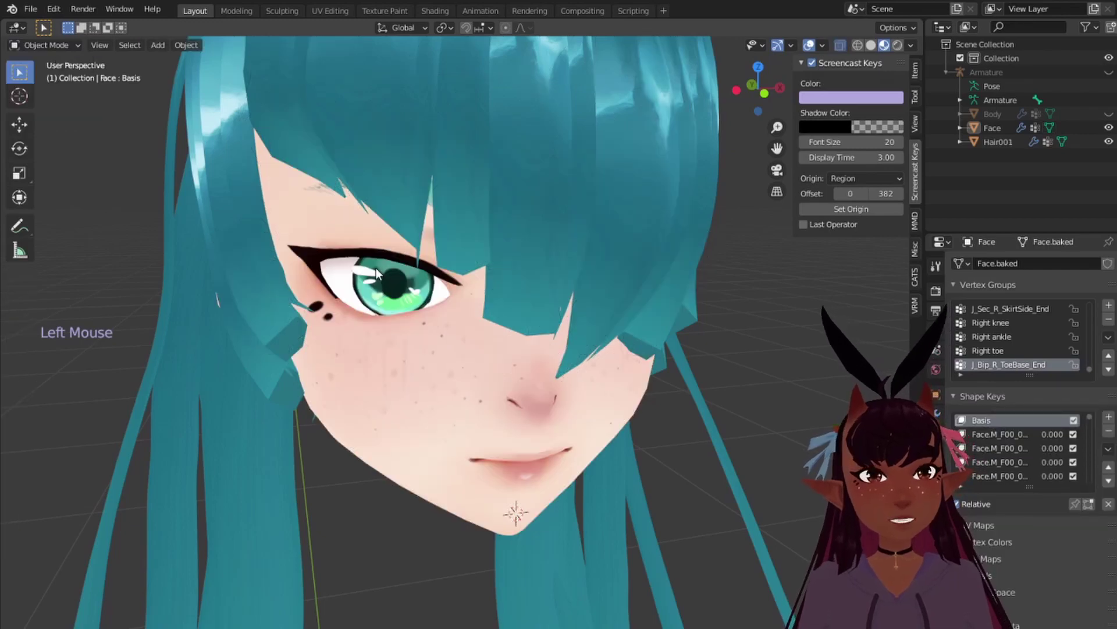
left_click(1109, 114)
left_click(1109, 72)
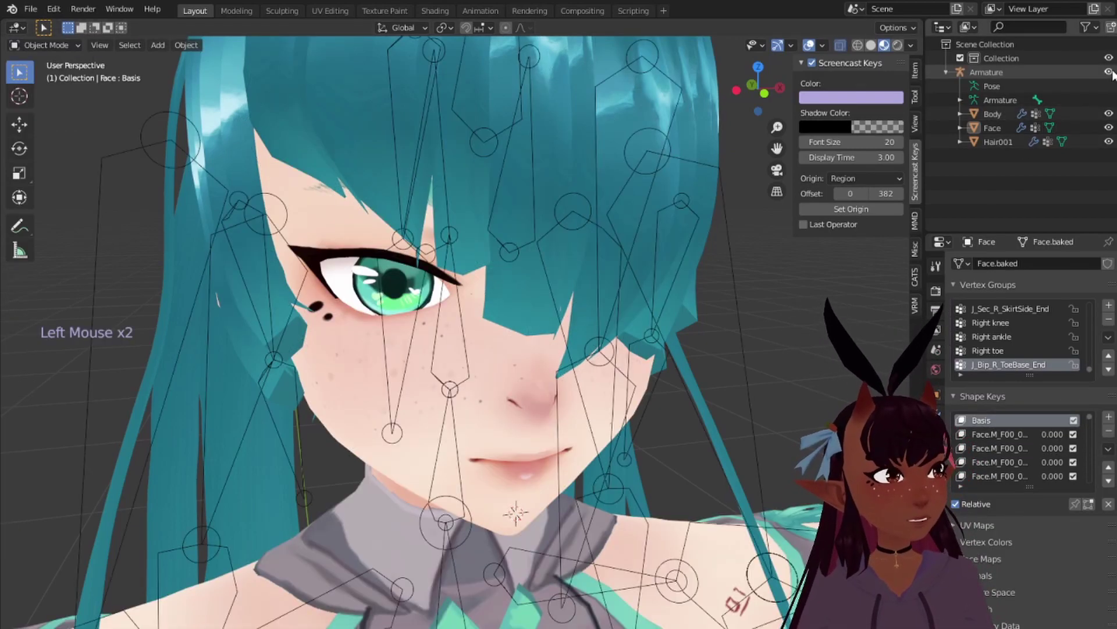
left_click(1036, 72)
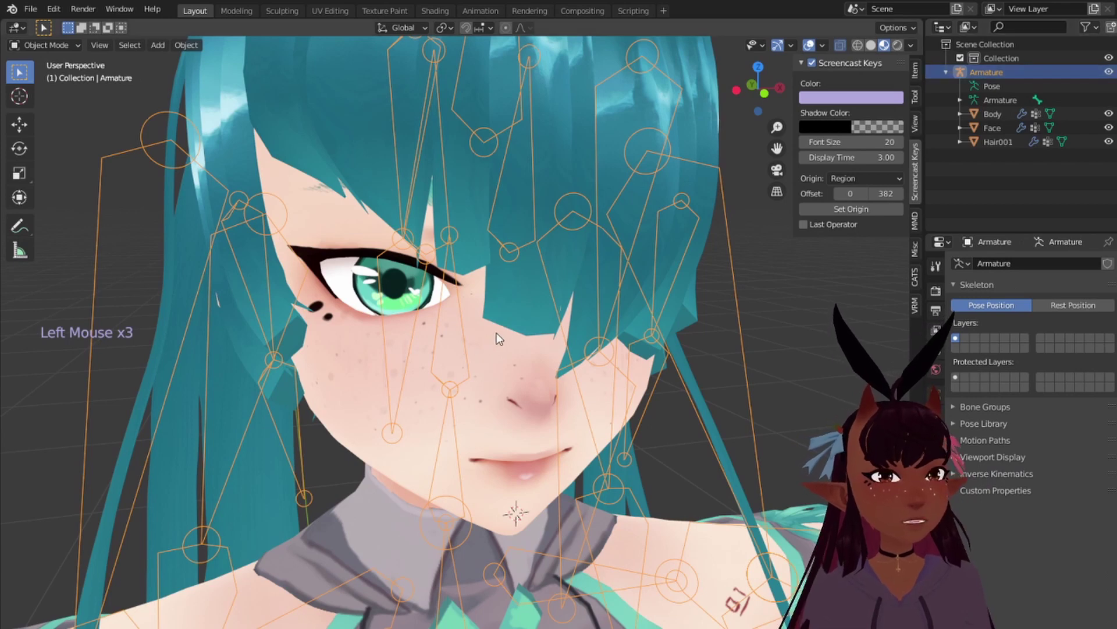
Set the armature's origin with Object > Set Origin > Origin to 3D Cursor
left_click(184, 46)
mouse_move(190, 78)
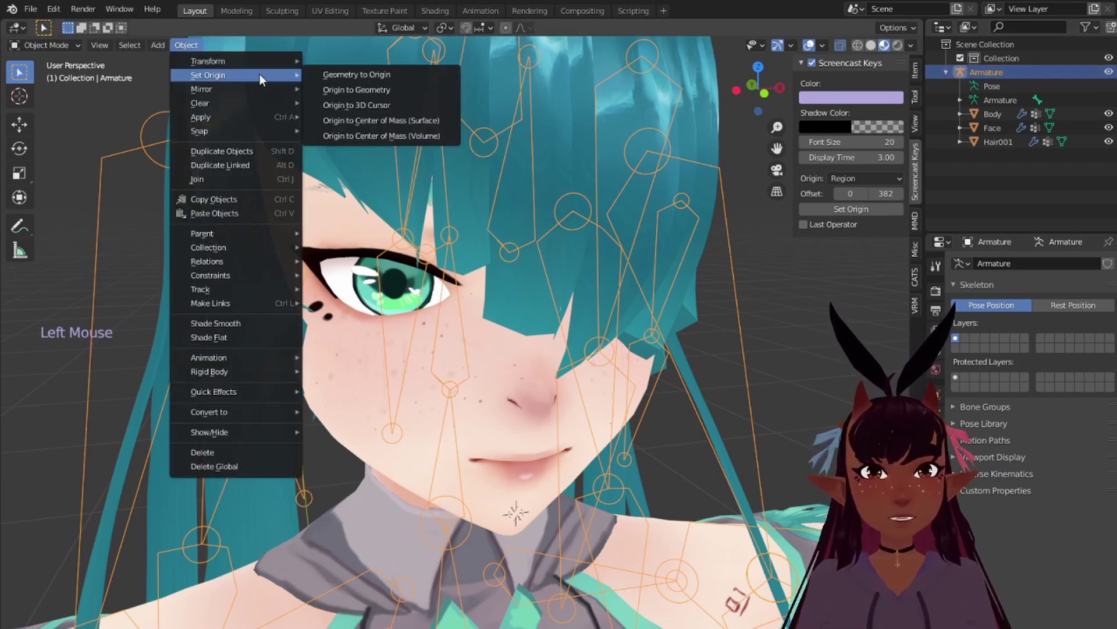
left_click(320, 105)
Switch to front orthographic view with Numpad 1 and zoom in on the face
scroll(466, 369, "down", 13)
scroll(460, 370, "up", 10)
key("KP_1")
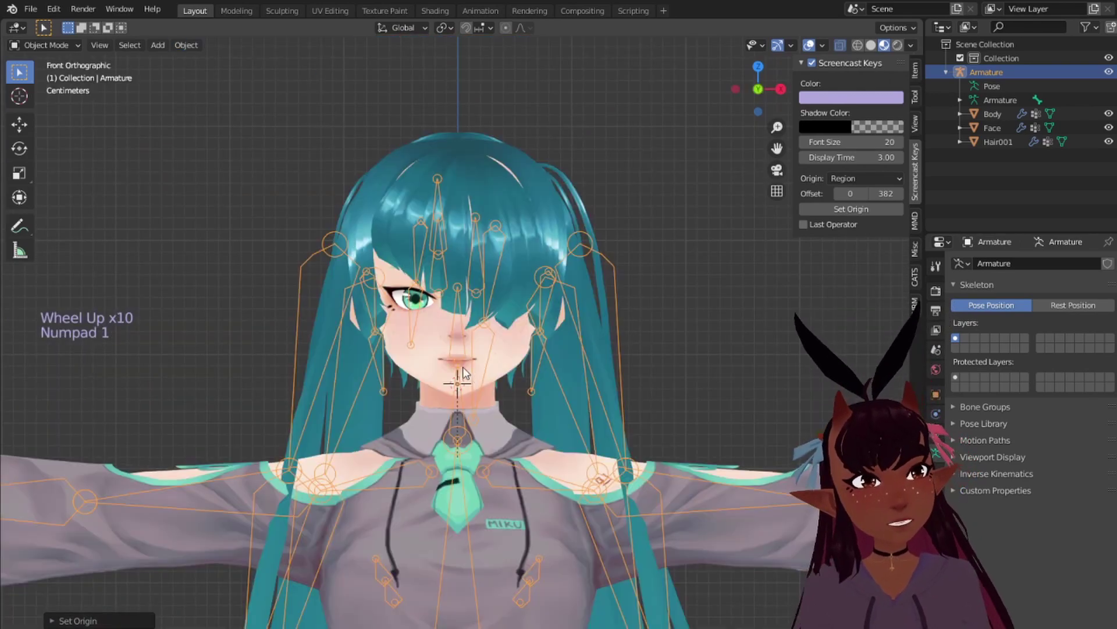
scroll(464, 372, "up", 5)
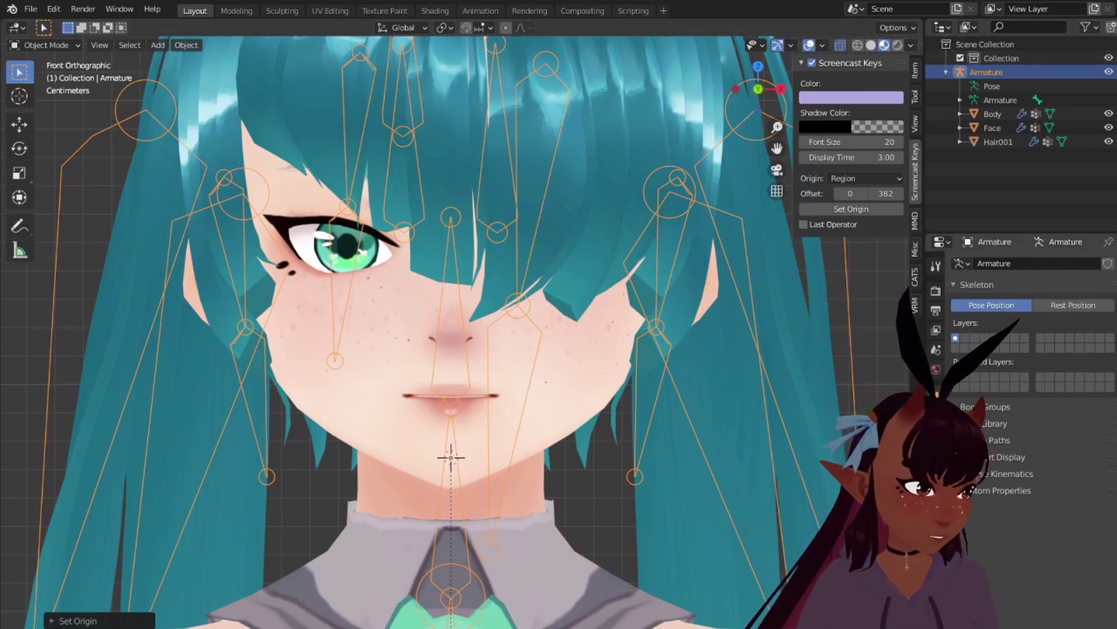
Show the armature's location, rotation and scale values and frame the chin and neck
left_click(938, 392)
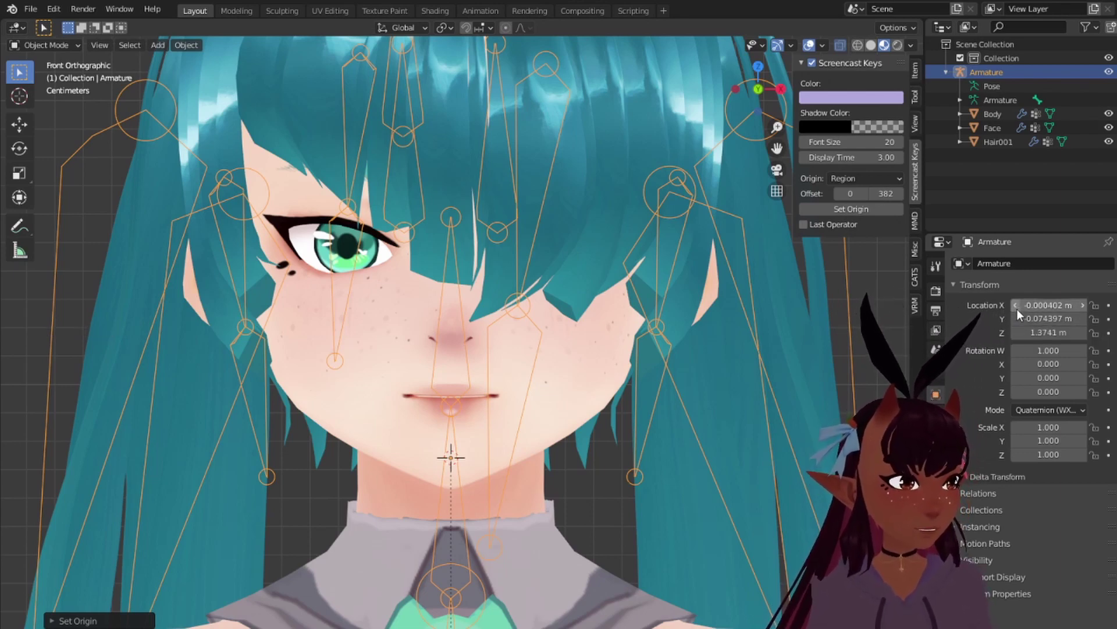
scroll(486, 508, "up", 3)
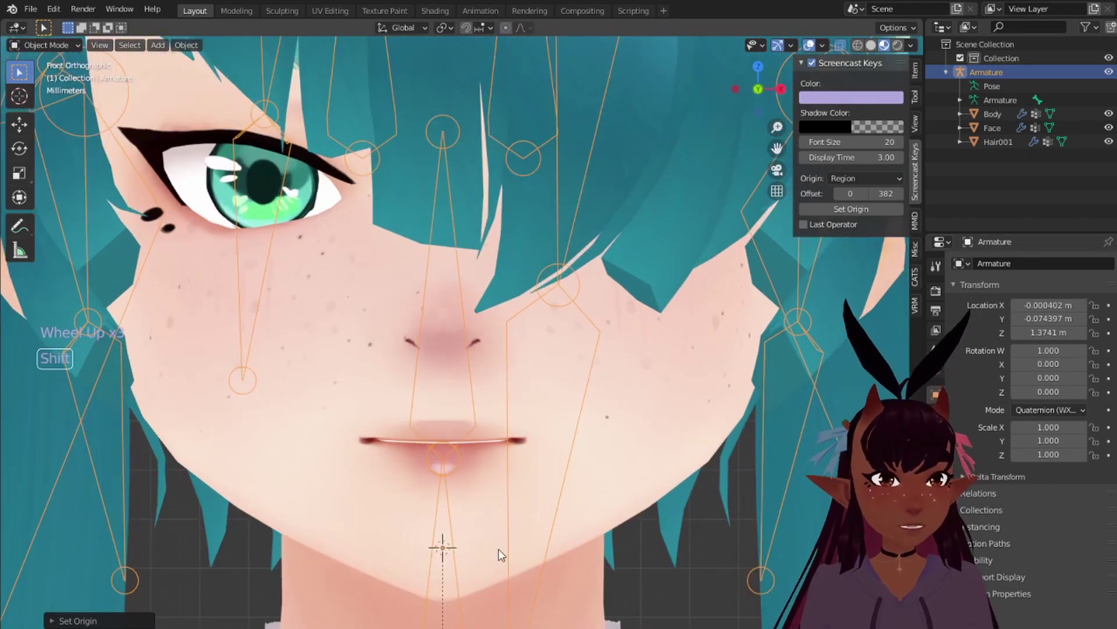
middle_click_drag(498, 512, 511, 319, "shift")
scroll(497, 373, "up", 4)
scroll(496, 373, "down", 2)
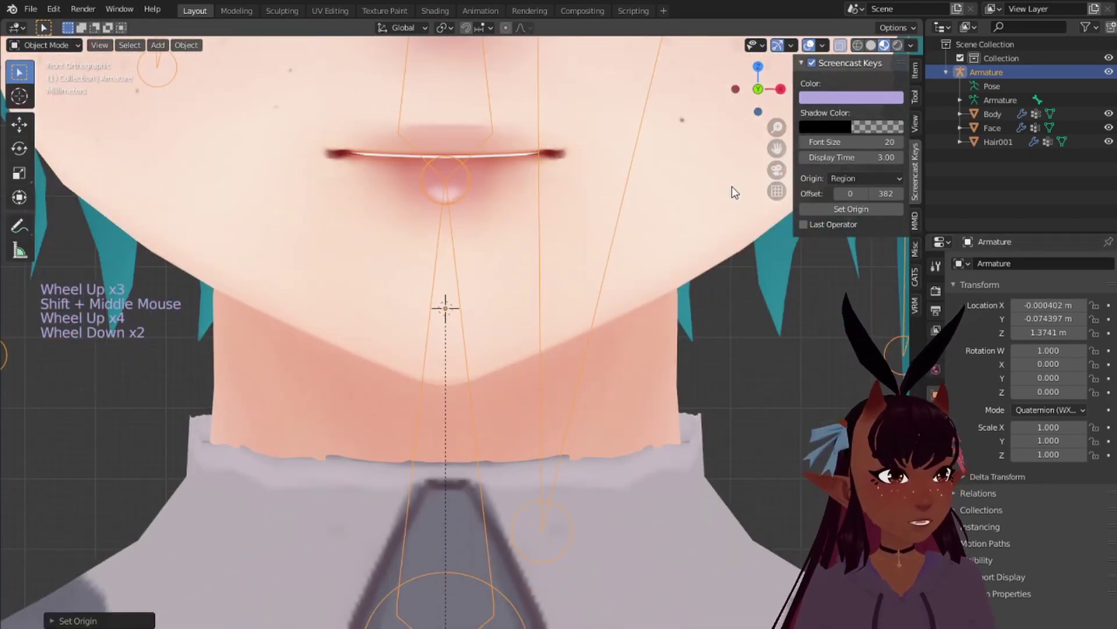
Hide the Body mesh and set the armature's Location X to 0 m
left_click(1109, 114)
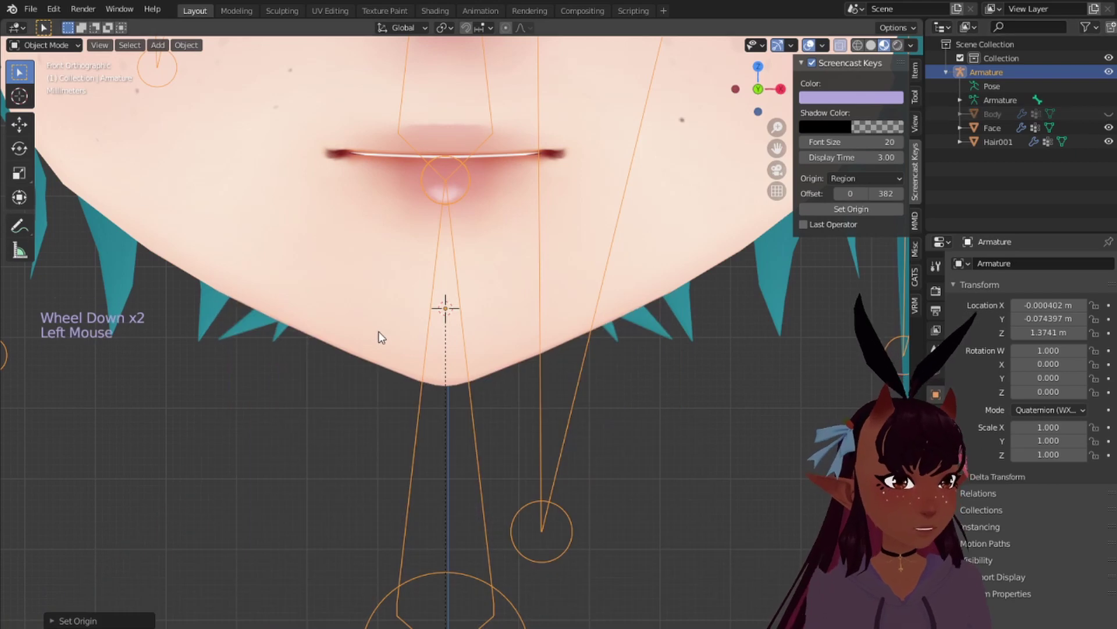
scroll(413, 357, "up", 5)
middle_click_drag(421, 352, 456, 357, "shift")
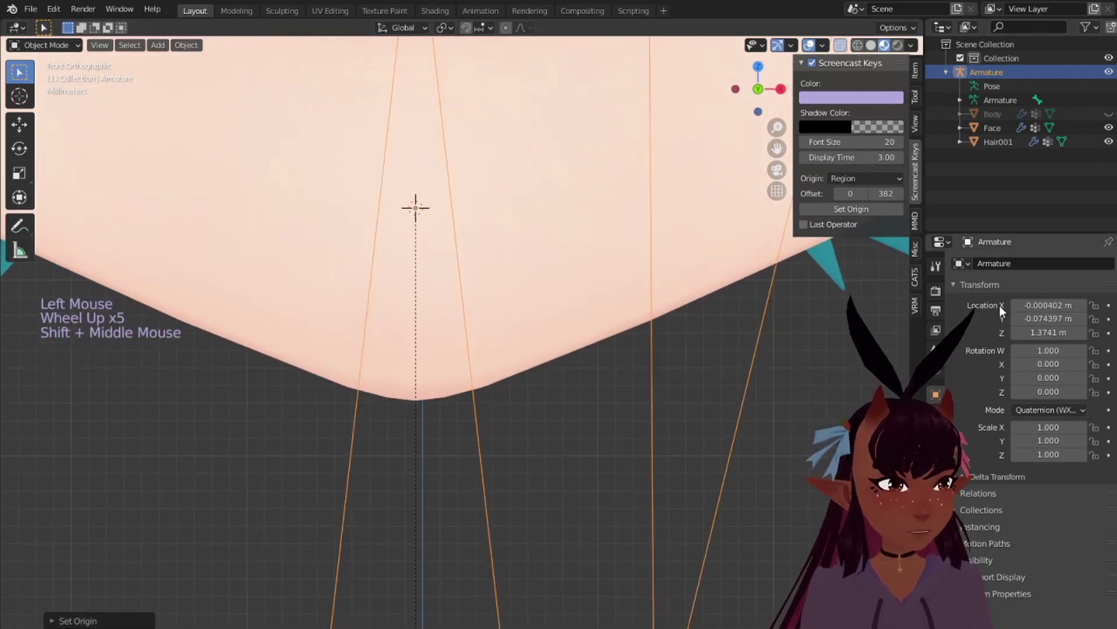
left_click(1042, 305)
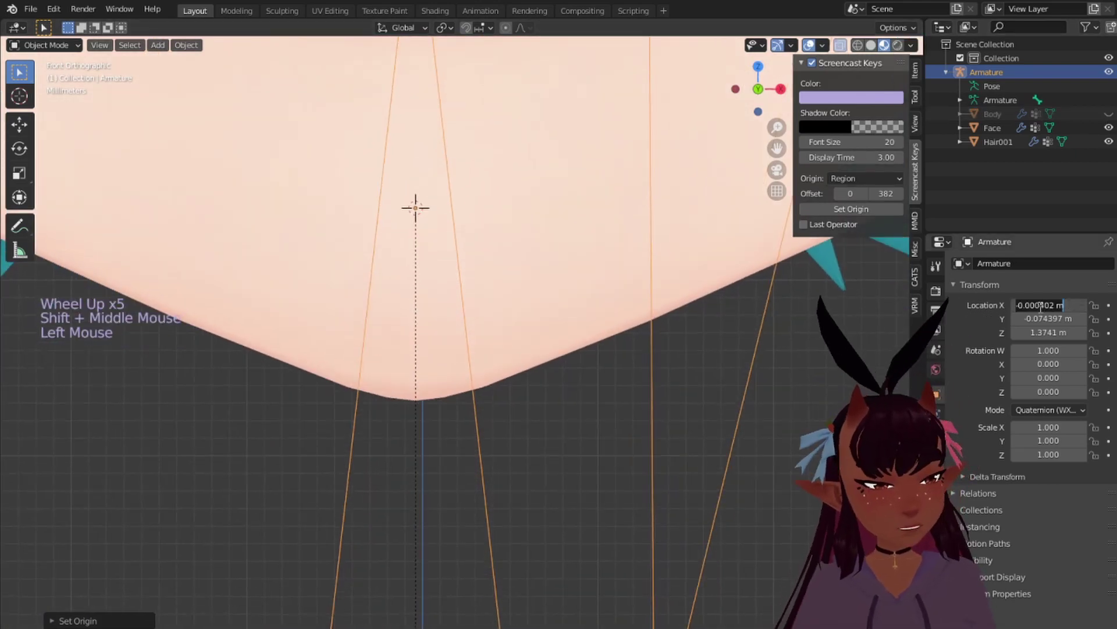
type("0")
key("Return")
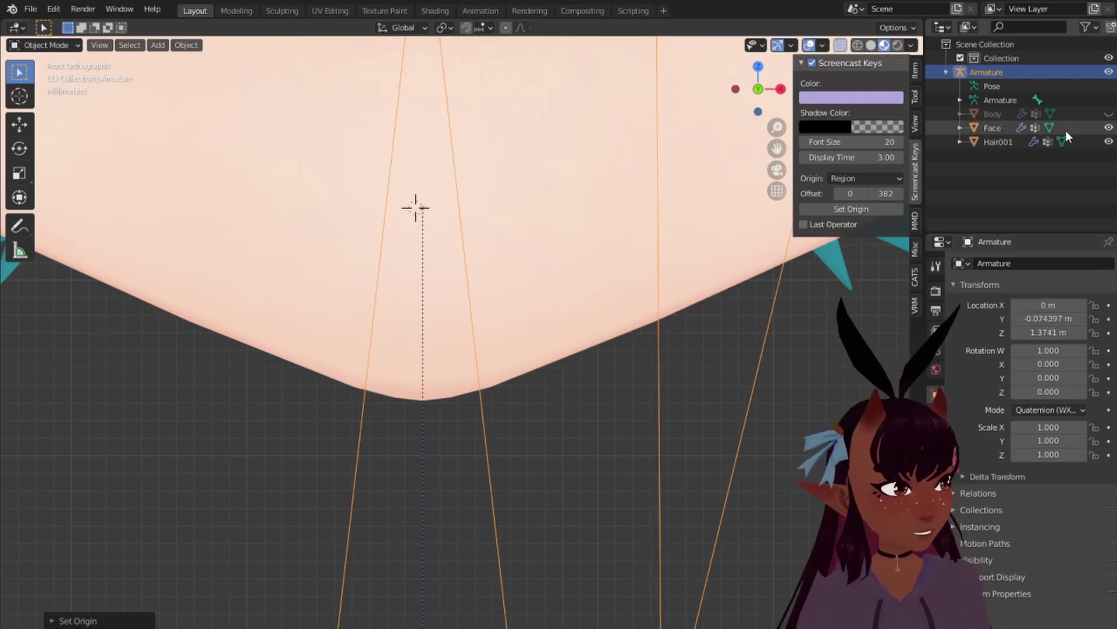
Unhide the Body mesh and put the Face mesh into Edit Mode
left_click(1109, 114)
left_click(998, 129)
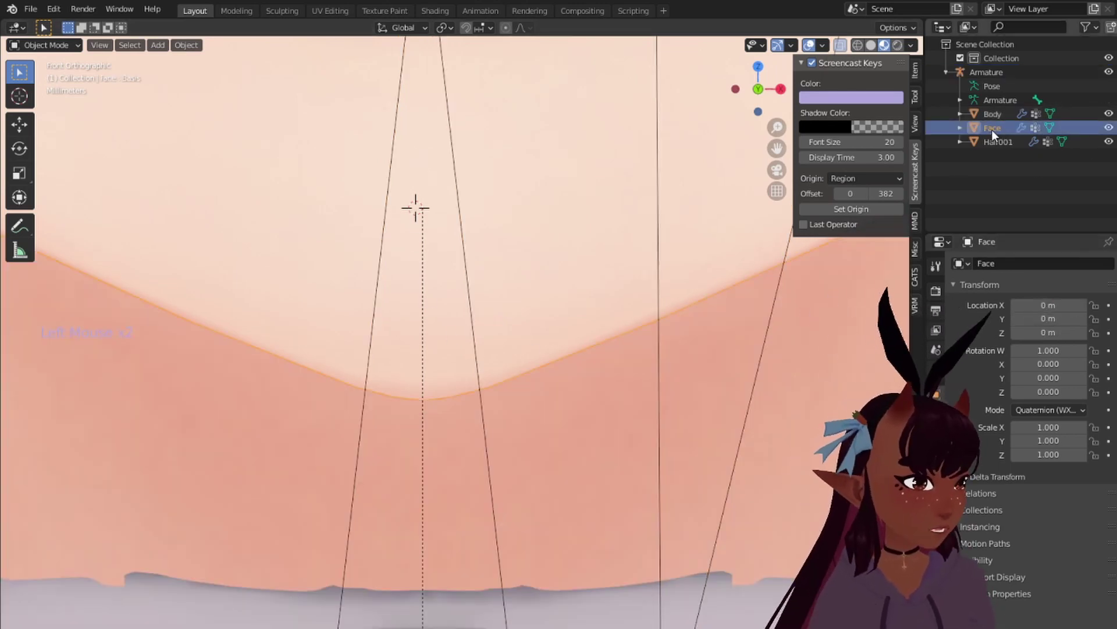
left_click(75, 51)
left_click(27, 73)
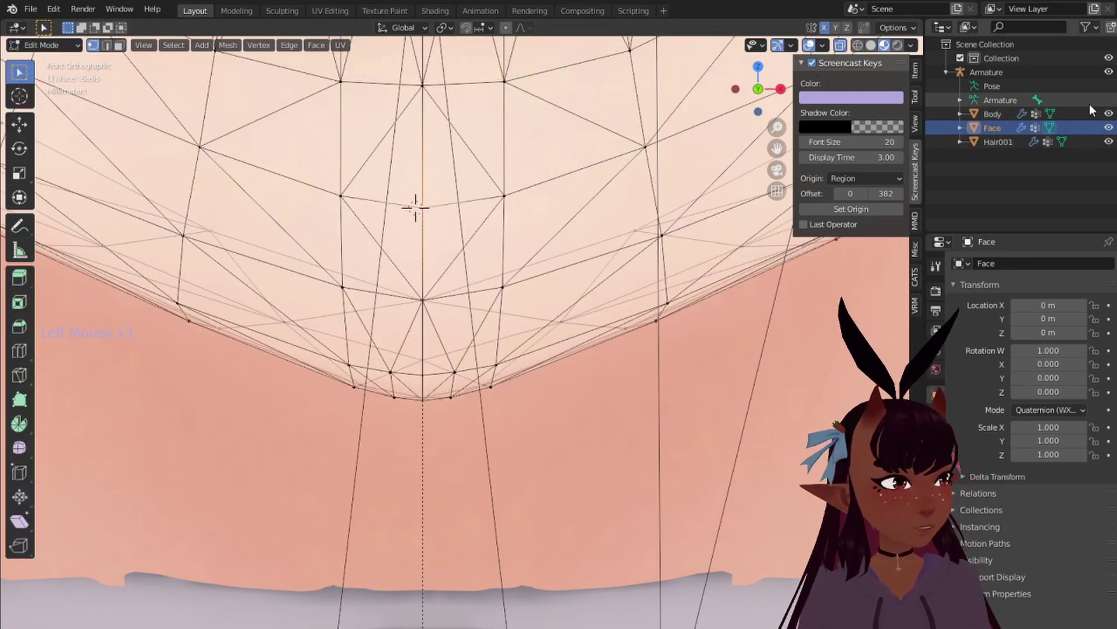
Toggle the Body mesh off and back on to inspect the face, then hide the armature bones
left_click(1109, 114)
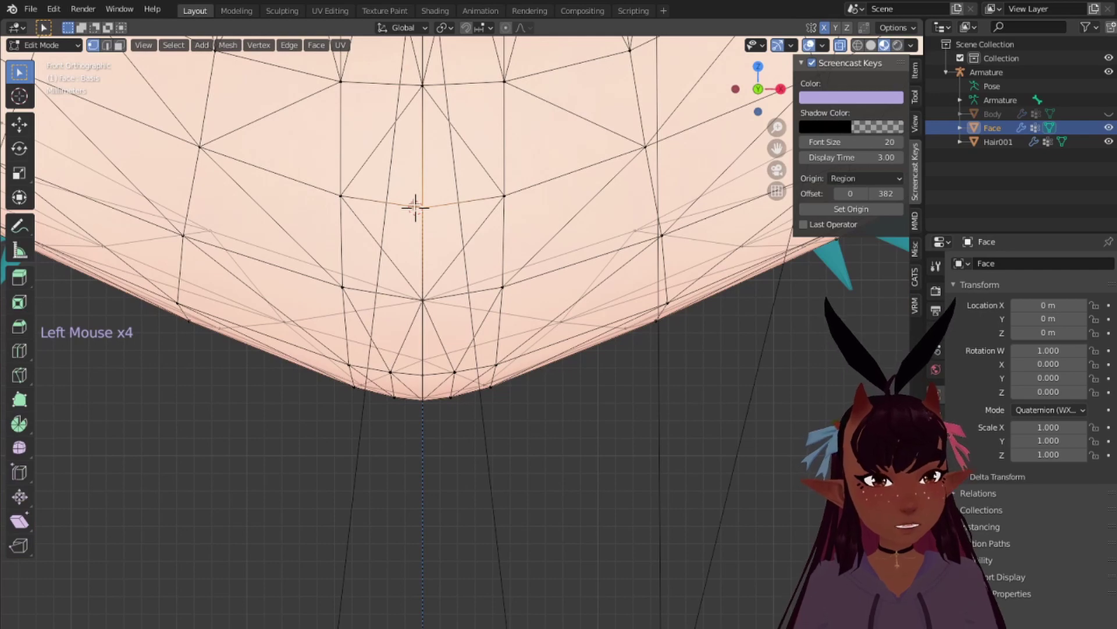
scroll(418, 407, "down", 18)
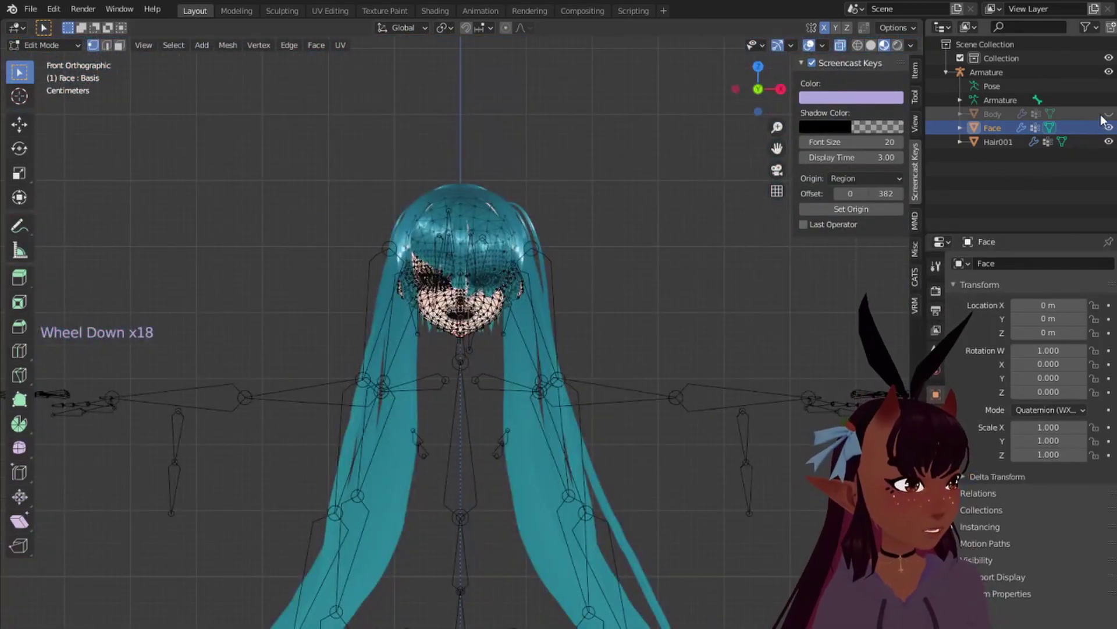
left_click(1109, 113)
left_click(1108, 72)
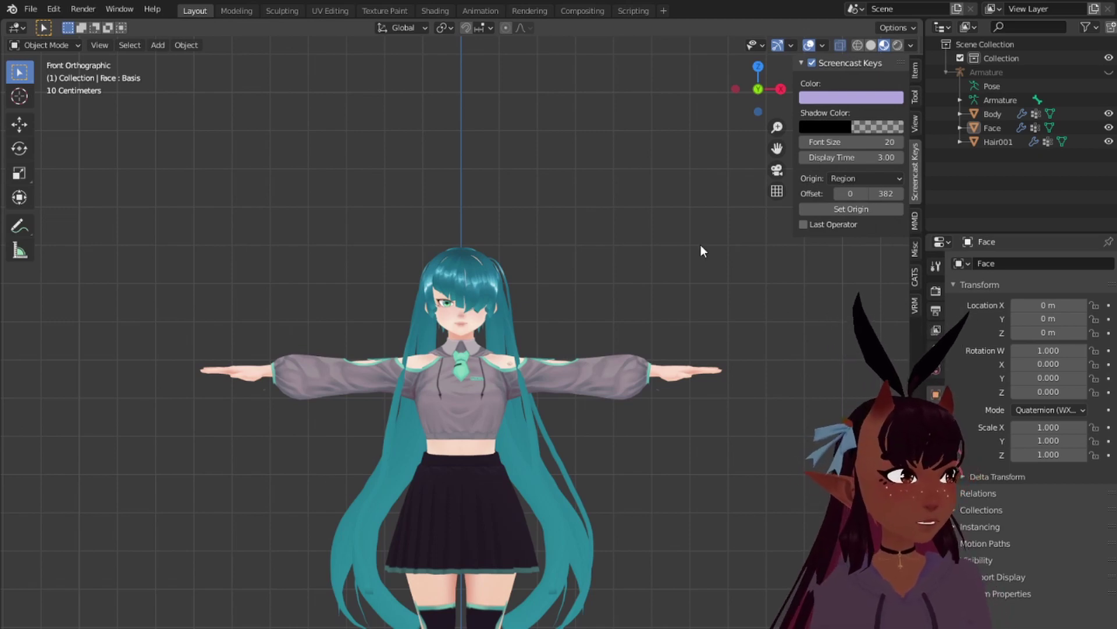
Unhide the armature, select it with all meshes, and apply All Transforms
left_click(977, 68)
left_click(980, 69)
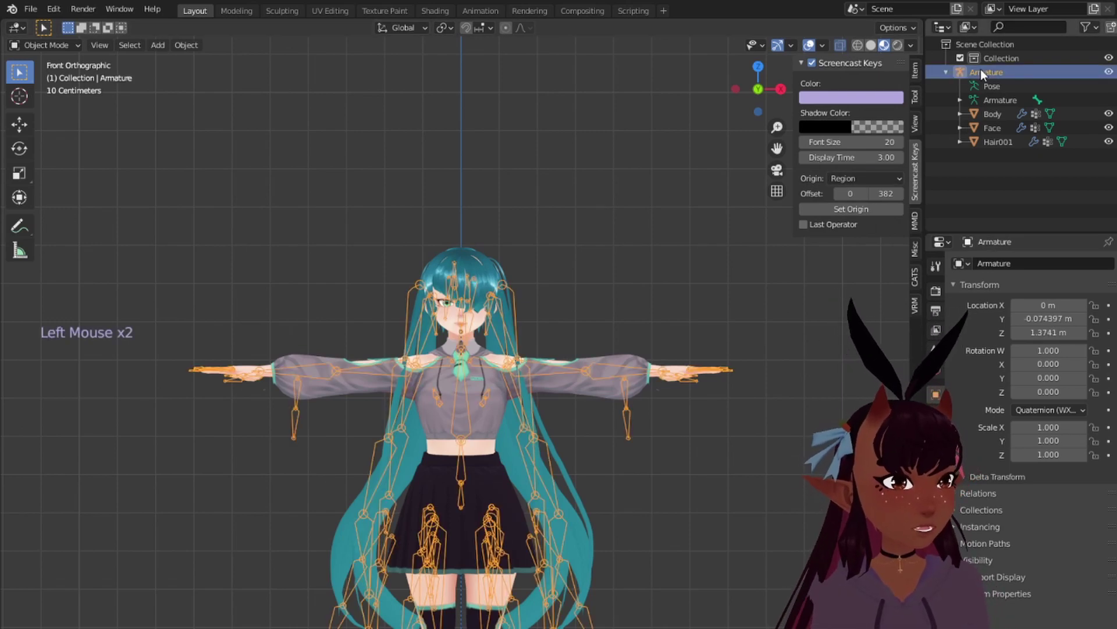
left_click(987, 69)
key("a")
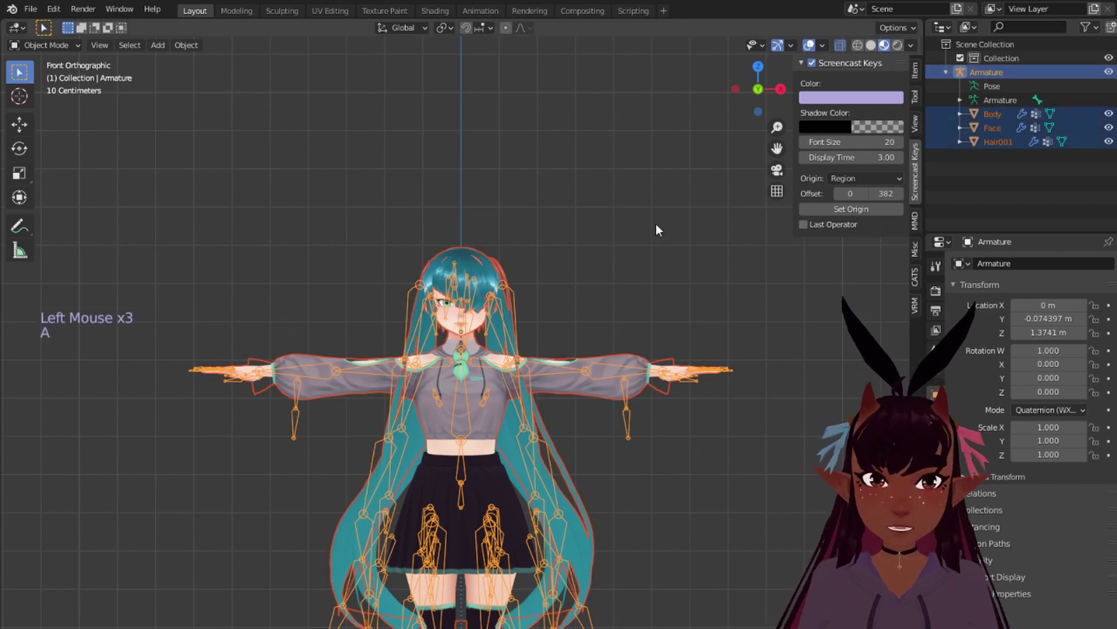
key("ctrl+a")
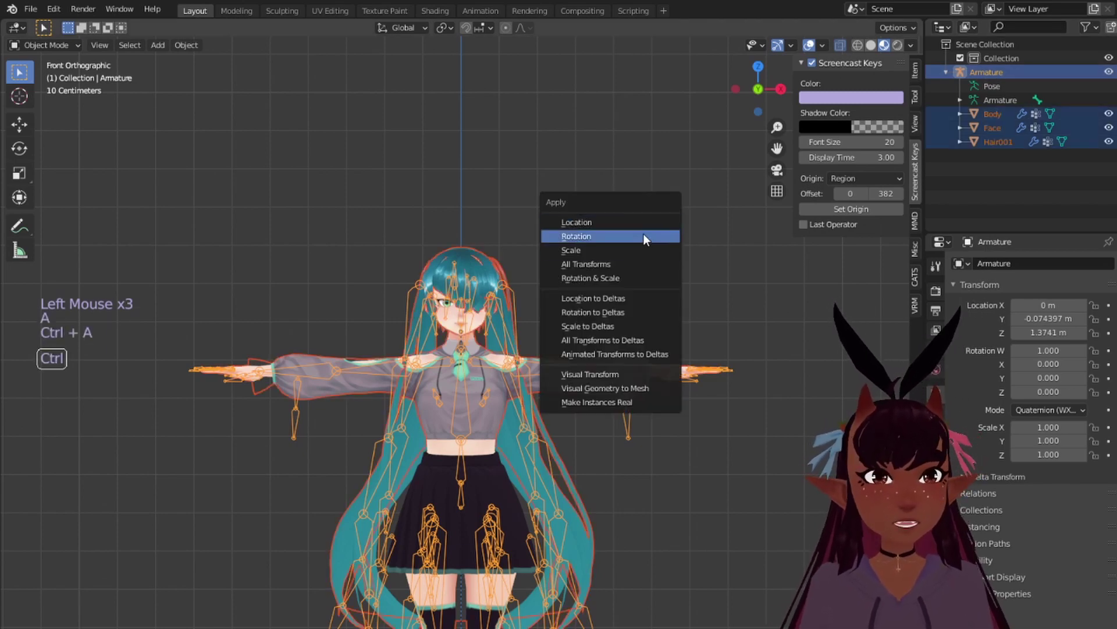
left_click(613, 264)
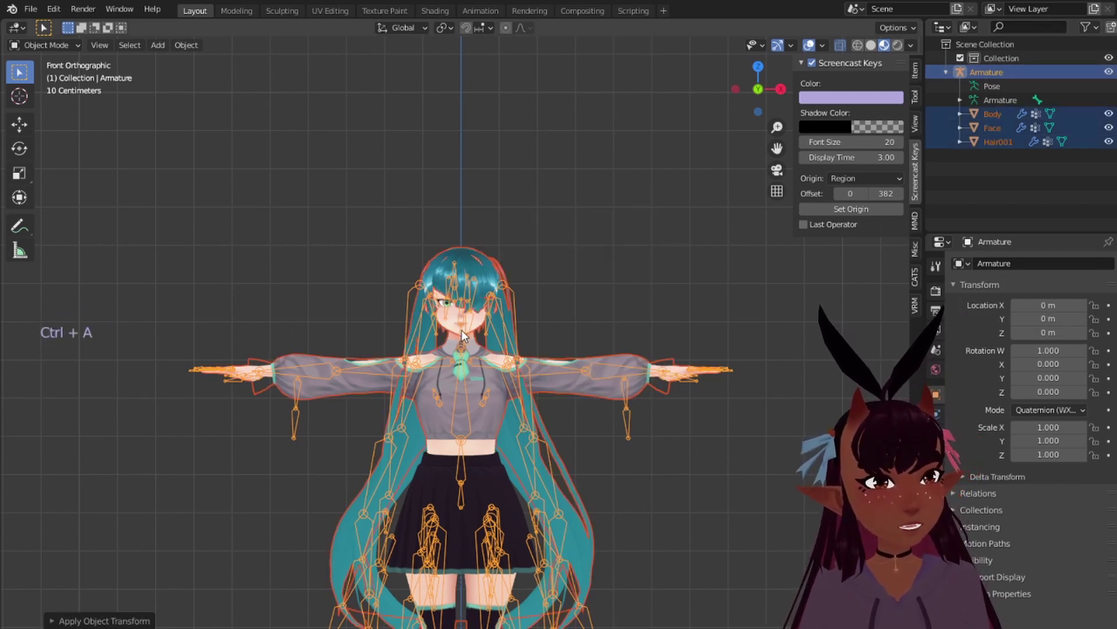
Check the feet and whole character, apply Rotation & Scale, then select only the armature
middle_click_drag(460, 430, 479, 369, "shift")
middle_click_drag(442, 494, 416, 440, "shift")
scroll(417, 439, "up", 7)
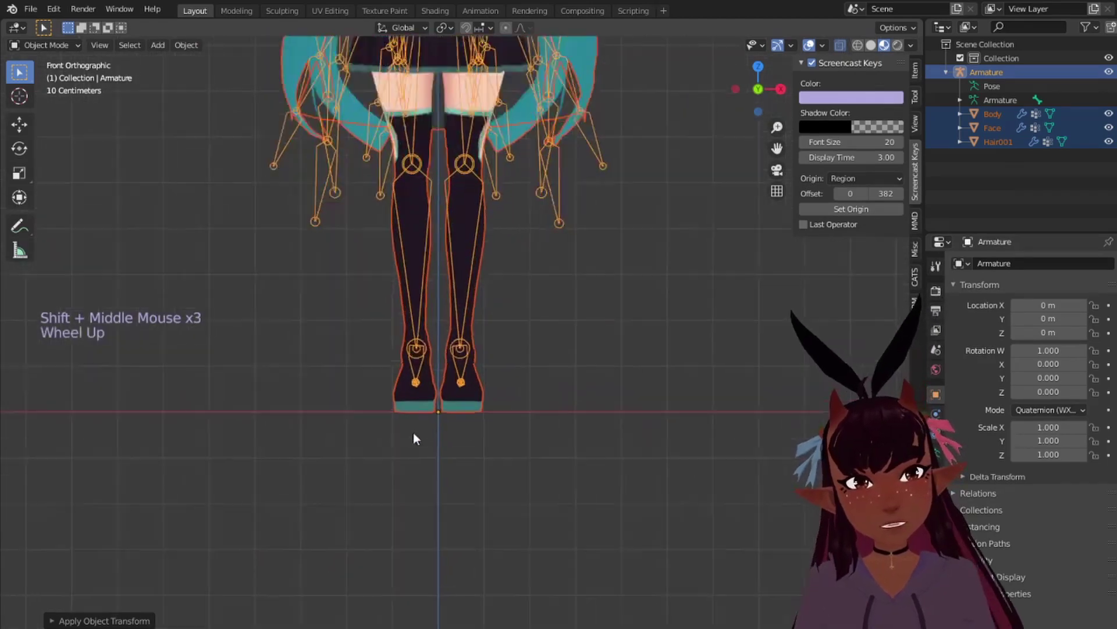
scroll(448, 269, "down", 6)
middle_click_drag(449, 269, 461, 432, "shift")
middle_click_drag(460, 291, 438, 381, "shift")
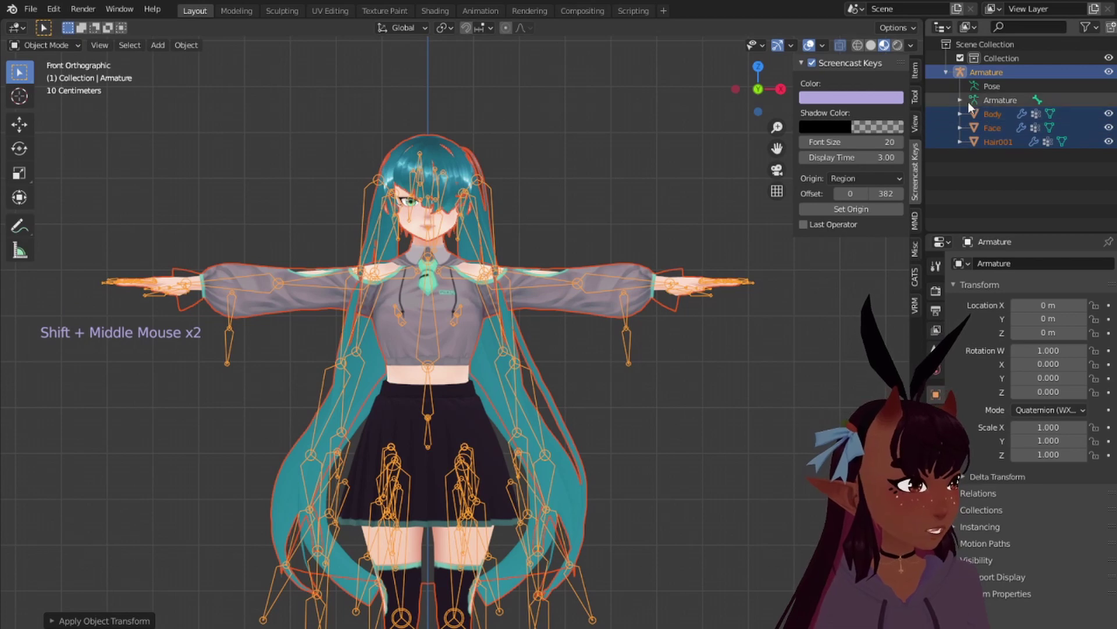
key("ctrl+a")
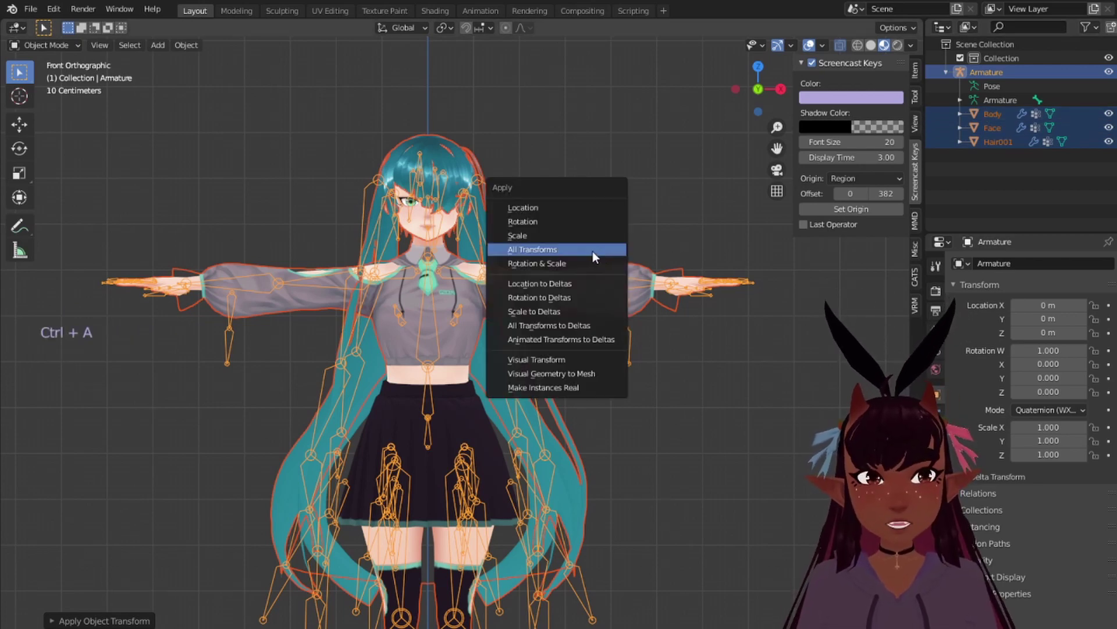
left_click(569, 268)
key("a")
key("a")
key("a")
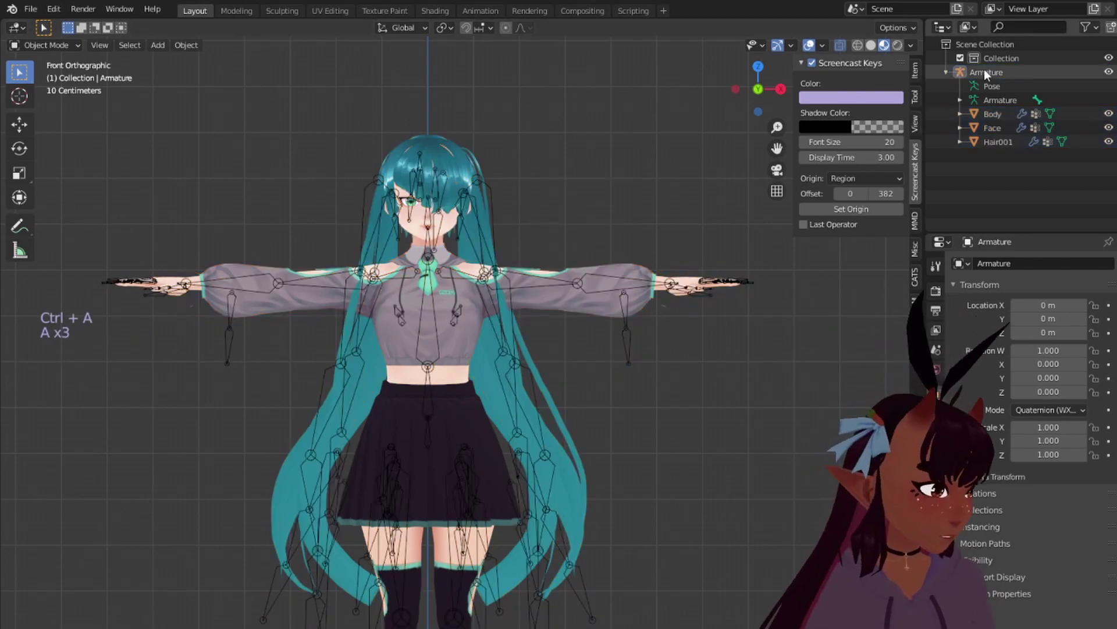
left_click(997, 179)
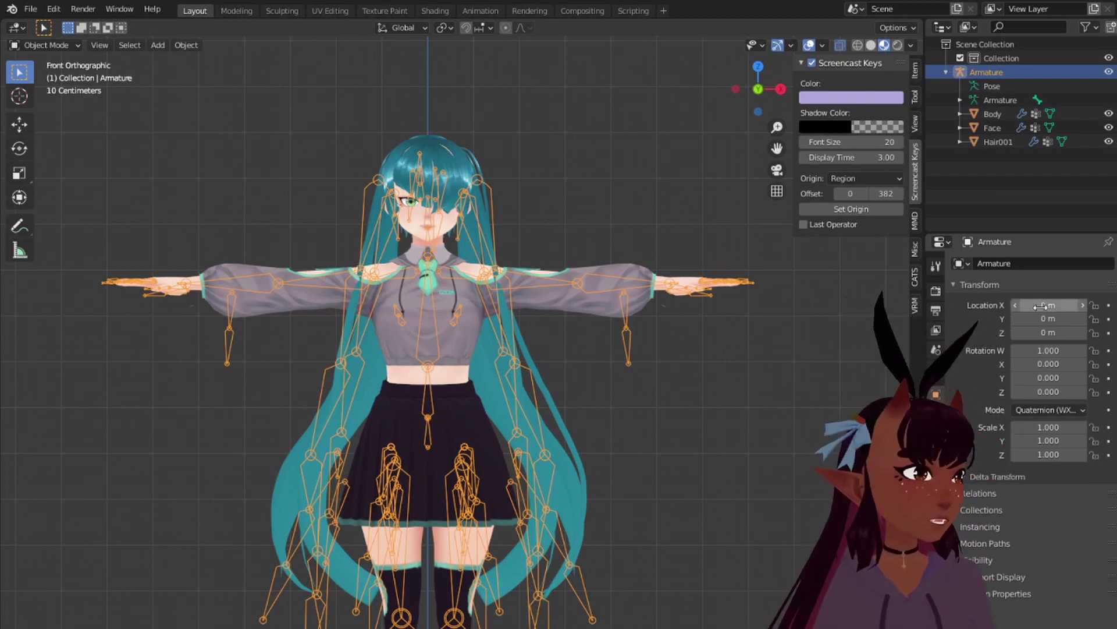
Deselect all, frame the avatar's head, and put the Face mesh into Edit Mode
scroll(337, 484, "down", 4)
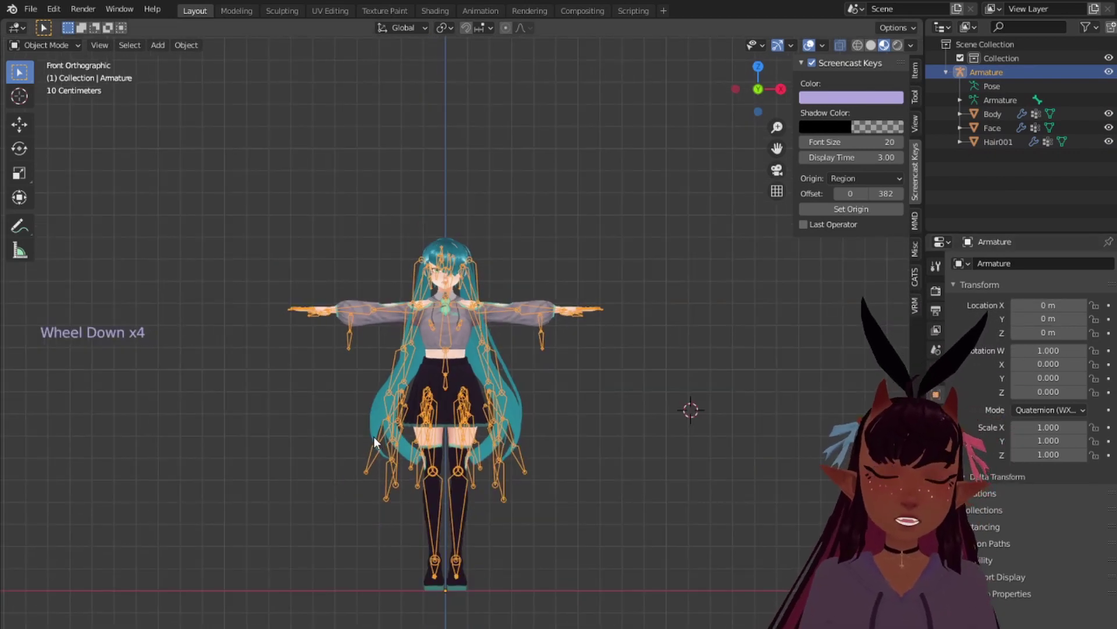
key("a")
key("a")
key("a")
scroll(483, 479, "up", 8)
scroll(481, 478, "down", 5)
middle_click_drag(482, 478, 526, 376, "shift")
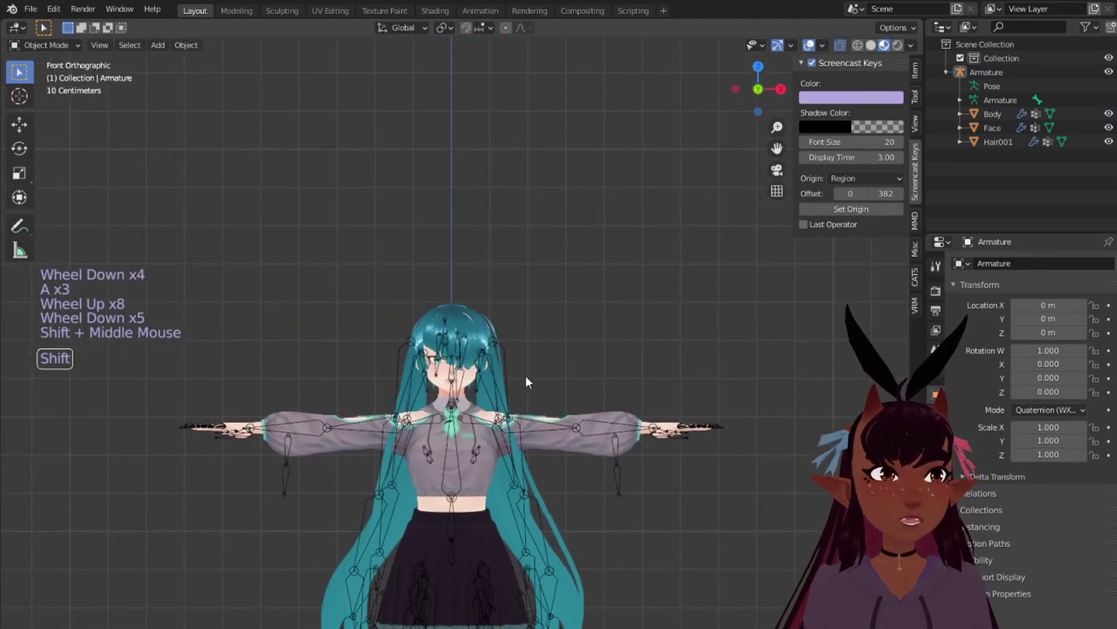
scroll(512, 385, "up", 6)
left_click(998, 129)
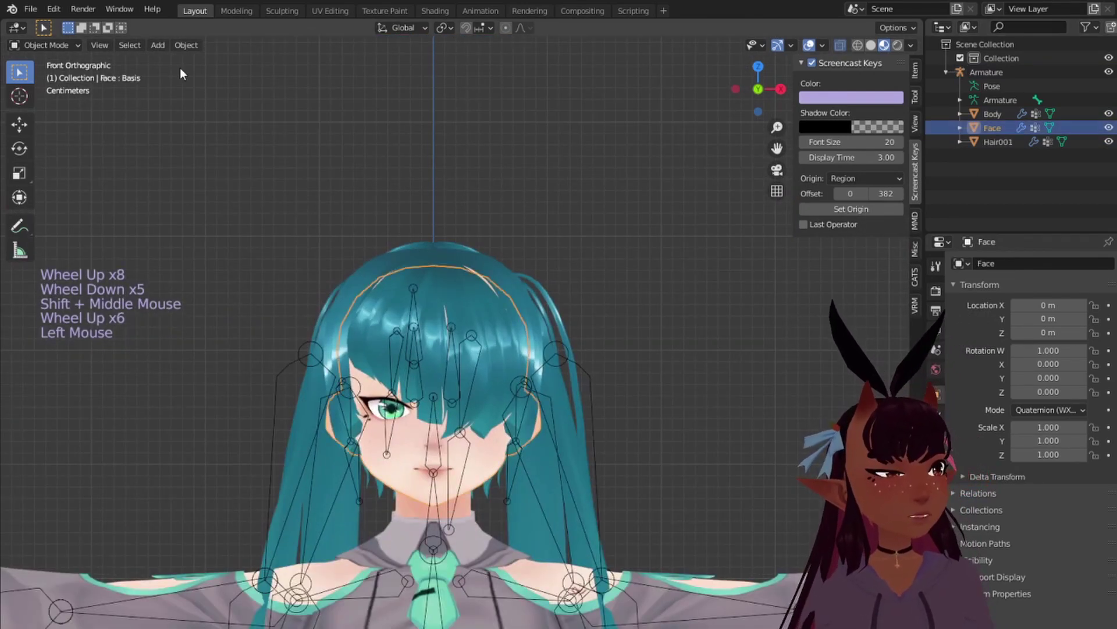
left_click(47, 45)
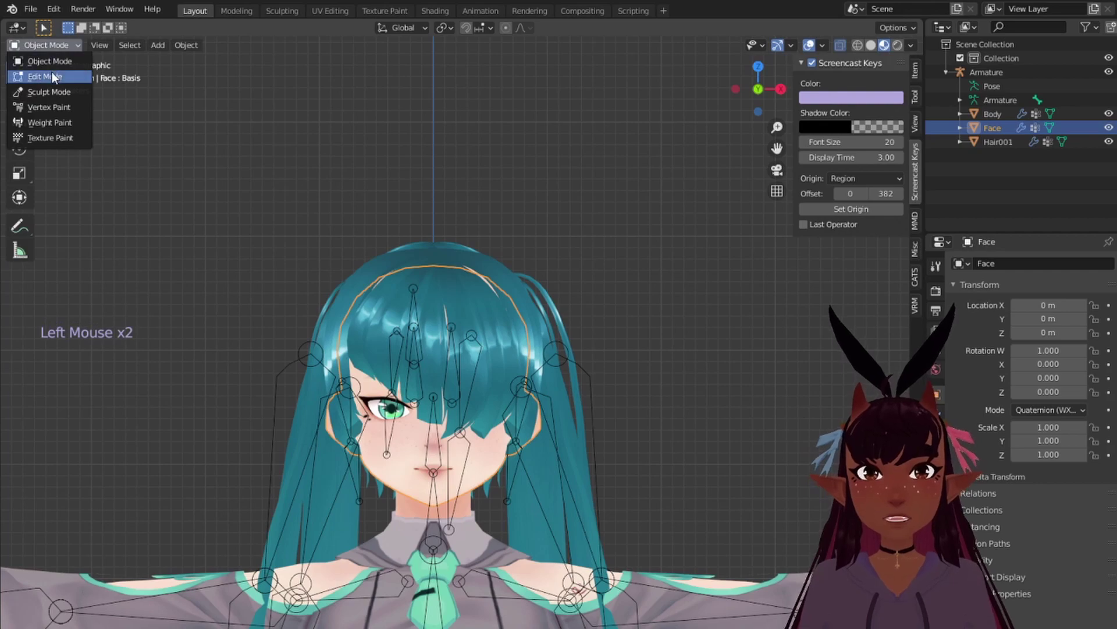
left_click(51, 74)
Select a cheek vertex, test-grab it with G, and cancel the move
scroll(314, 345, "up", 5)
middle_click_drag(314, 344, 528, 362, "shift")
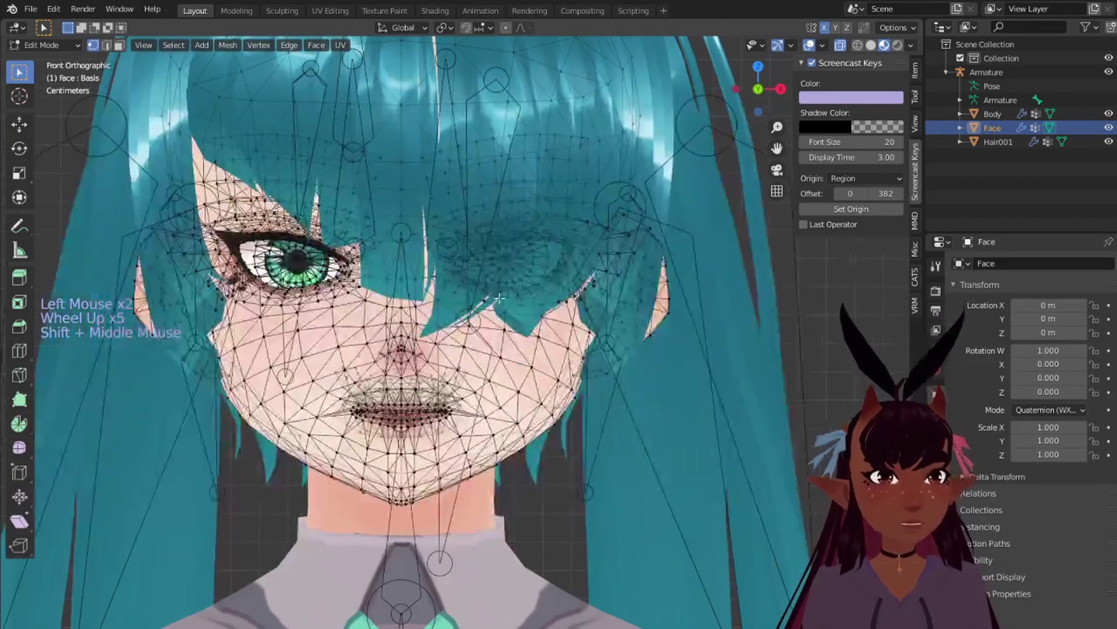
right_click(528, 362)
key("g")
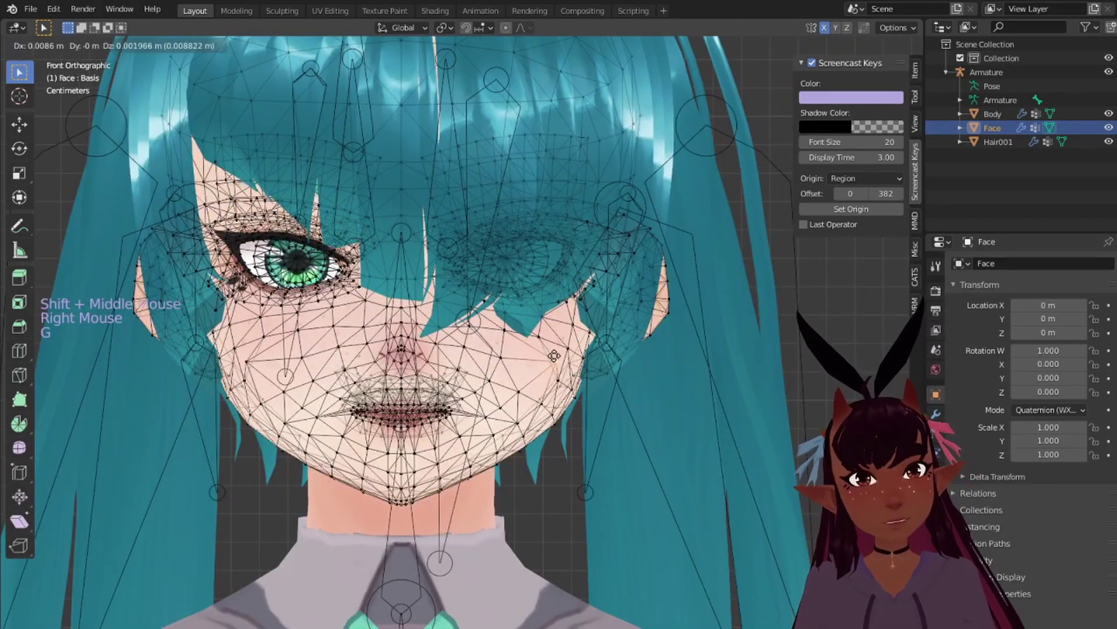
right_click(604, 334)
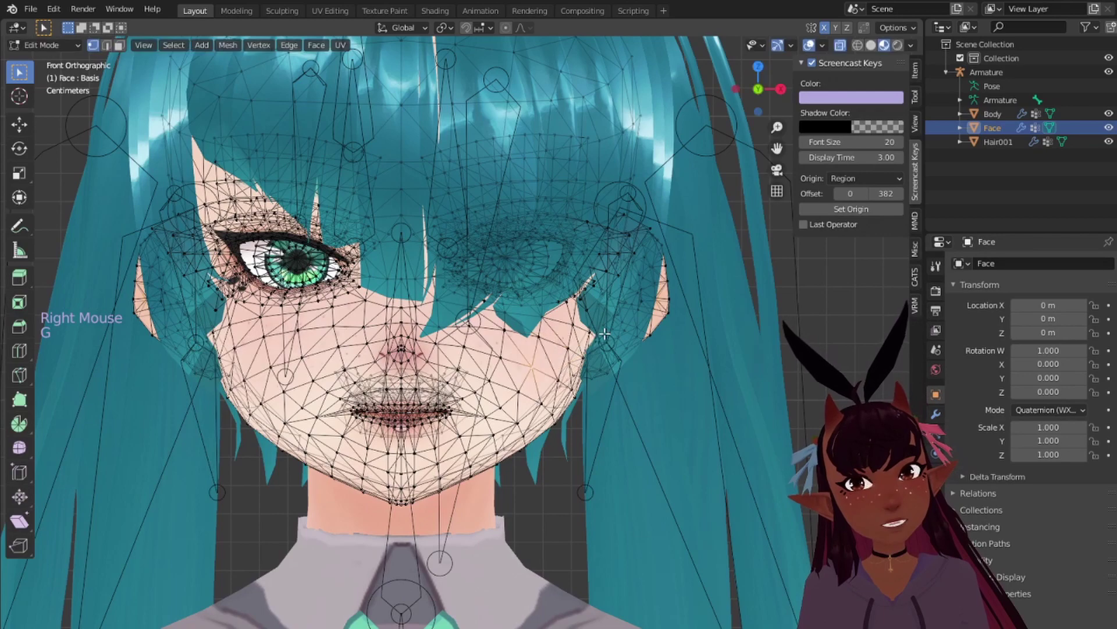
Turn on X-axis mirror editing and test-grab a cheek vertex, cancelling the move
left_click(826, 29)
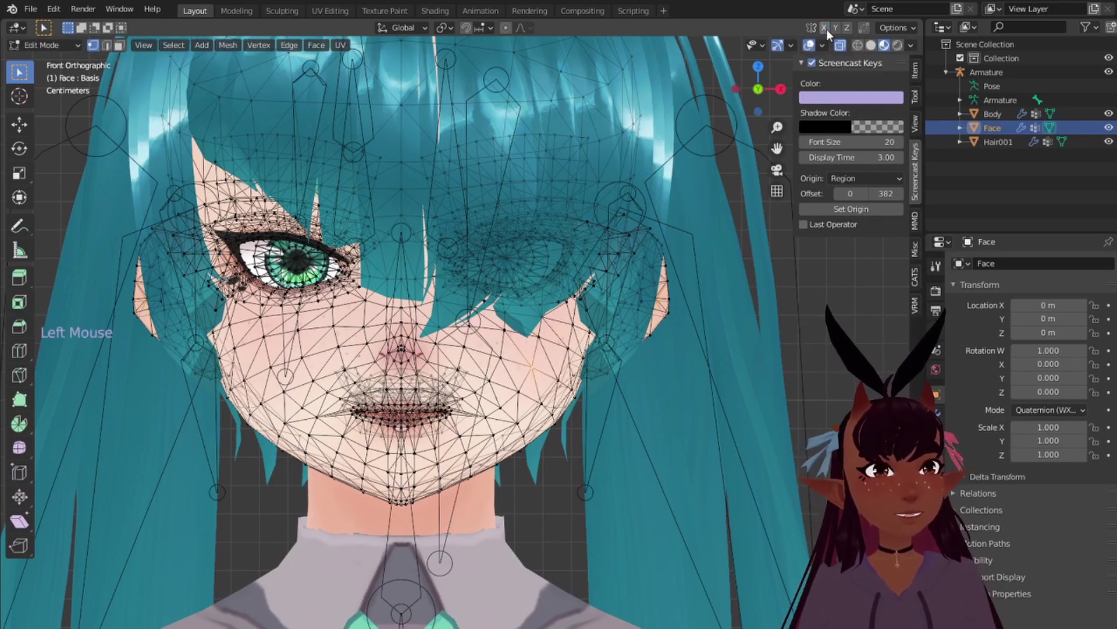
scroll(519, 369, "up", 2)
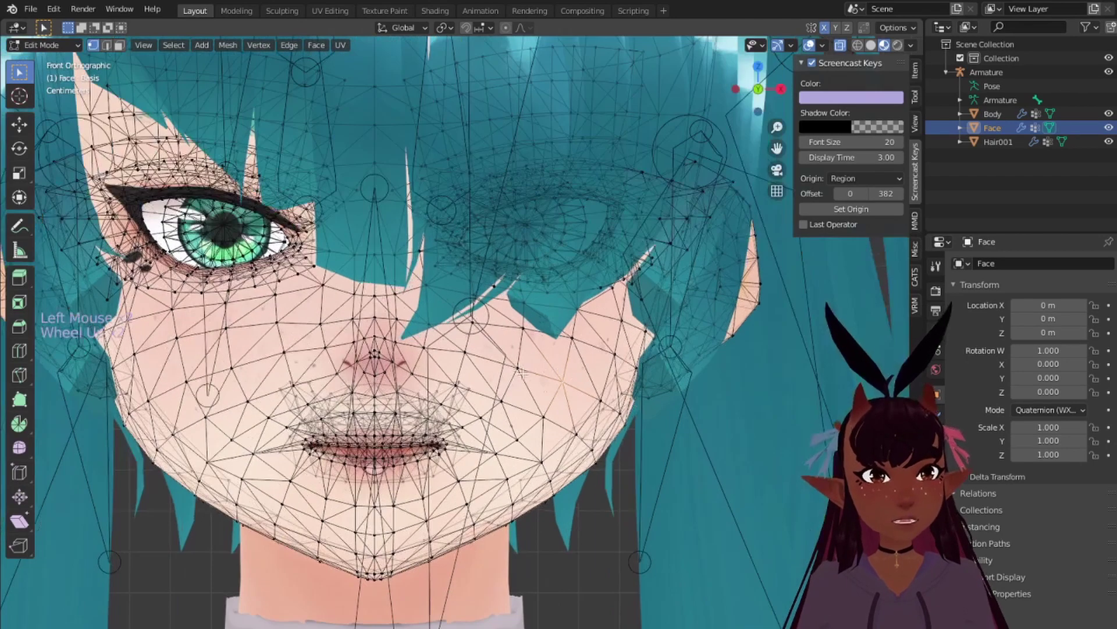
right_click(560, 381)
key("g")
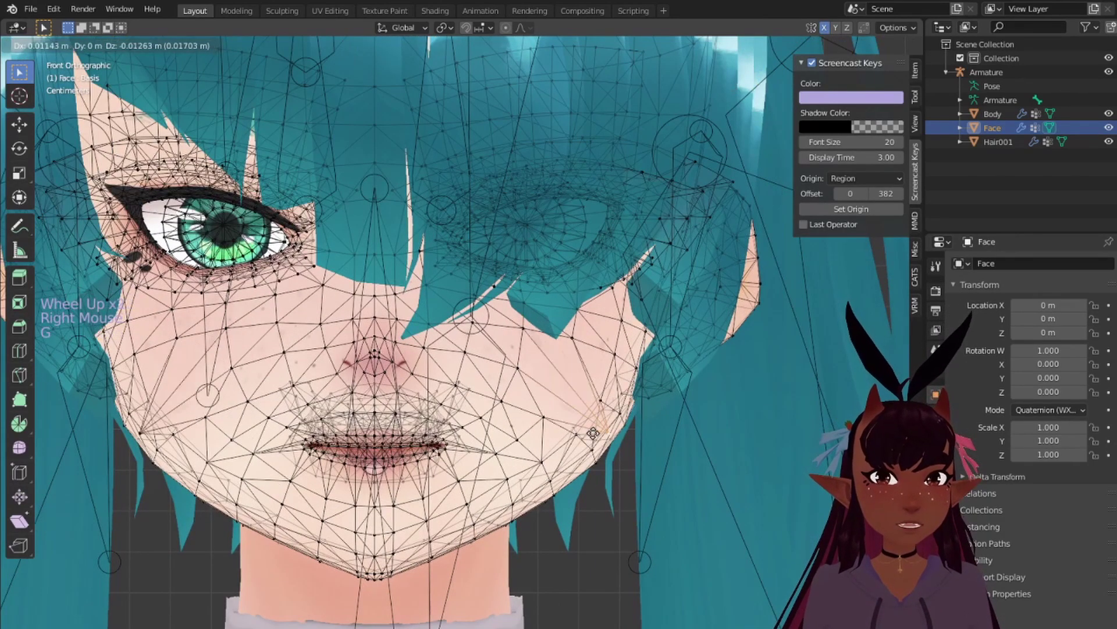
right_click(594, 298)
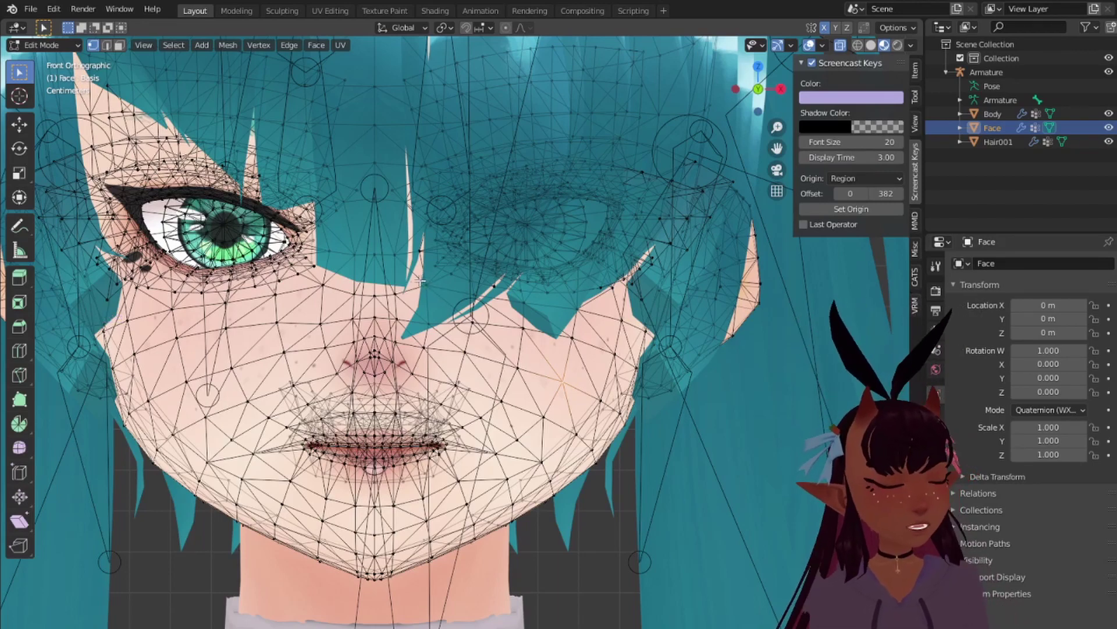
Zoom in on the mouth and test-move lip vertices with G, cancelling the last move
scroll(357, 443, "up", 3)
scroll(359, 447, "down", 2)
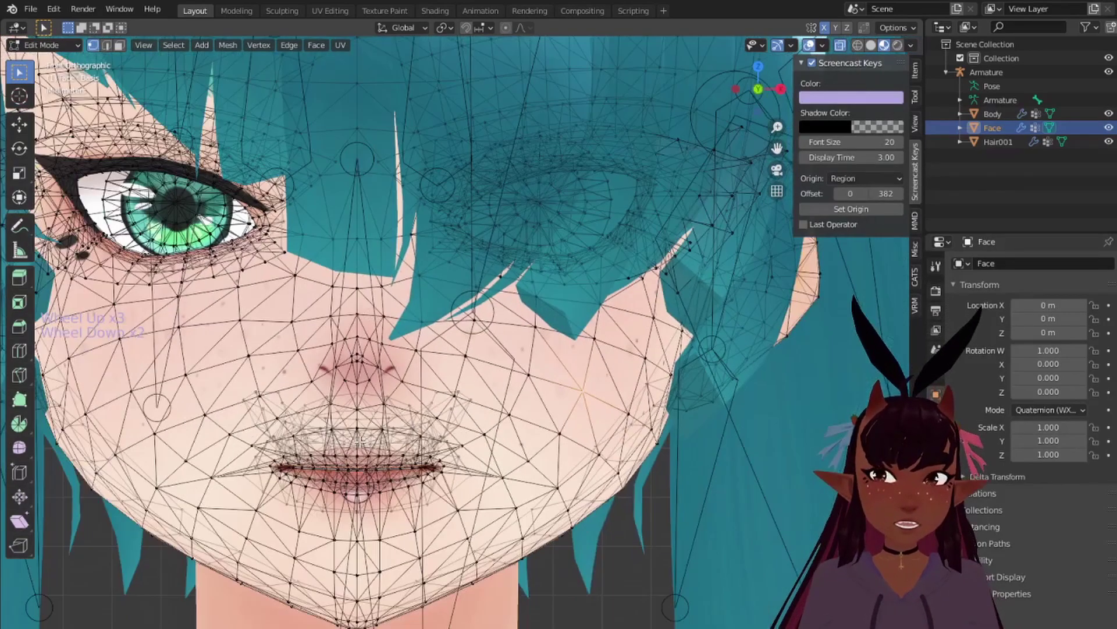
scroll(358, 447, "up", 2)
middle_click_drag(360, 482, 449, 280, "ctrl")
scroll(377, 334, "up", 3)
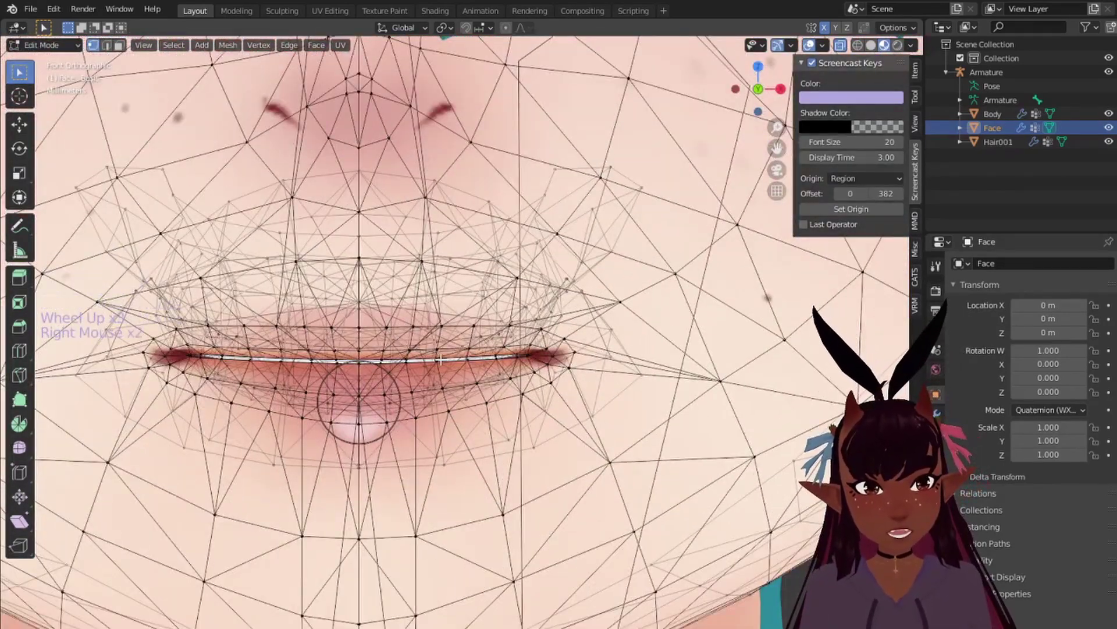
key("g")
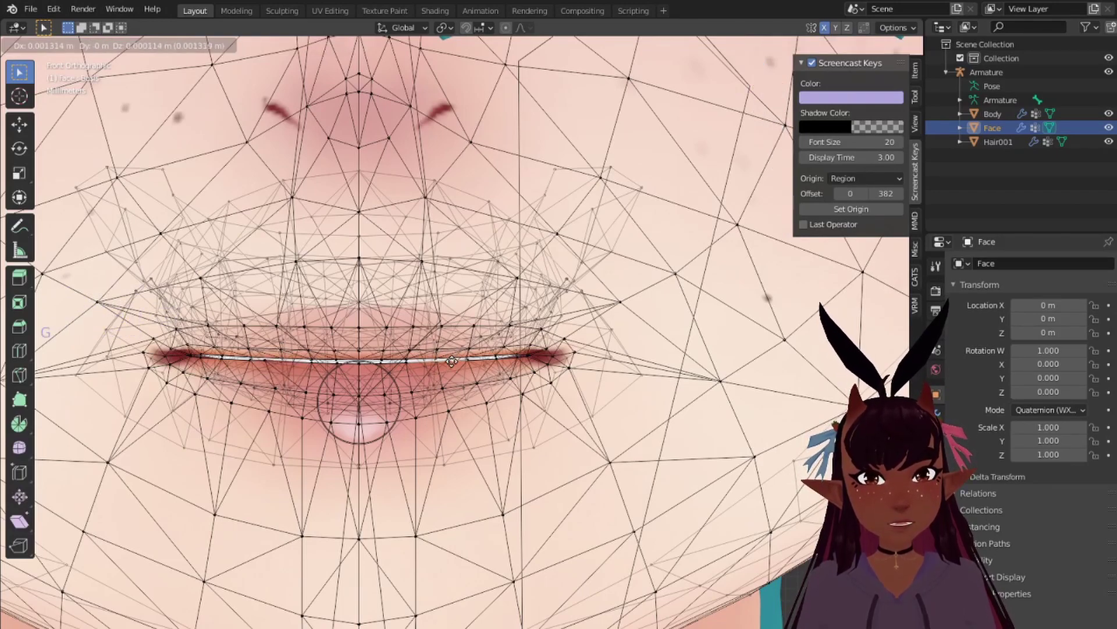
left_click(437, 365)
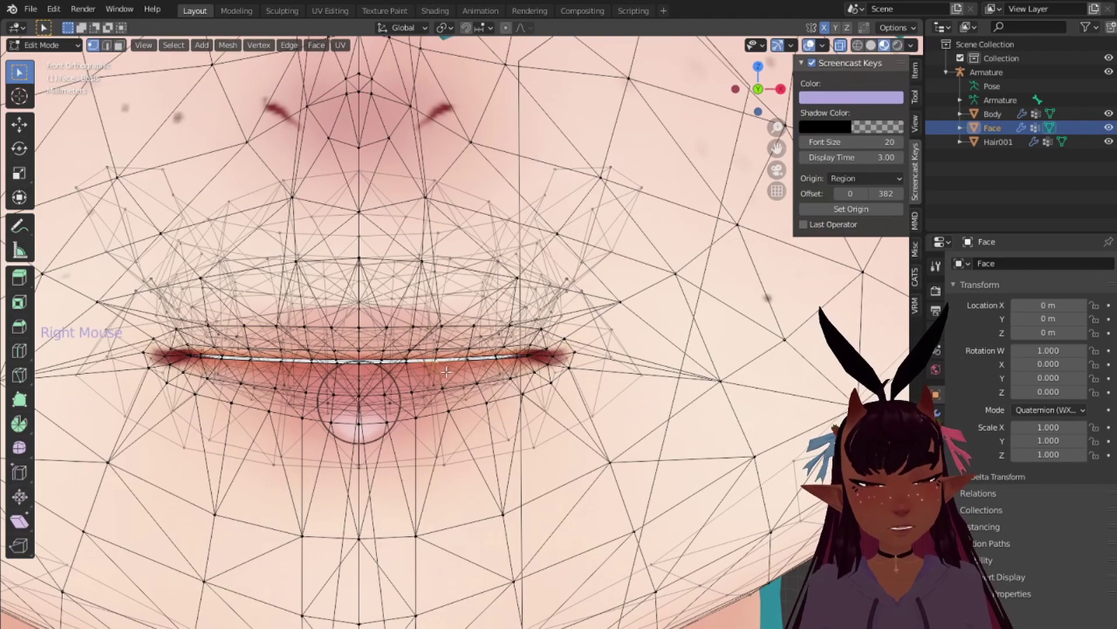
key("g")
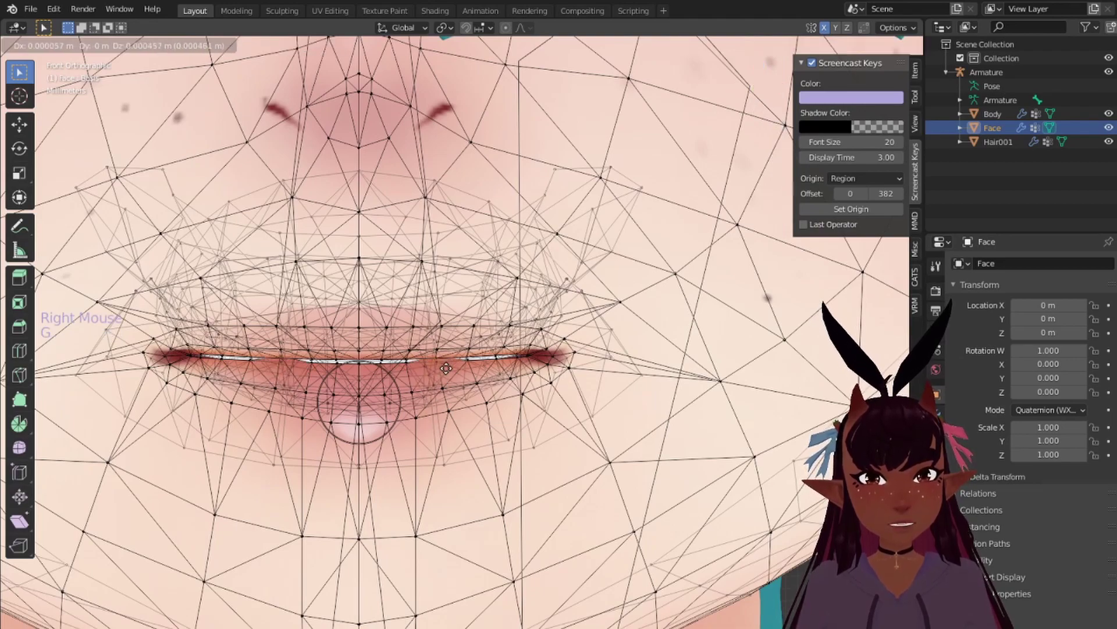
right_click(446, 372)
Orbit to look up at the chin, zoom out, and switch back to Object Mode
scroll(505, 360, "down", 6)
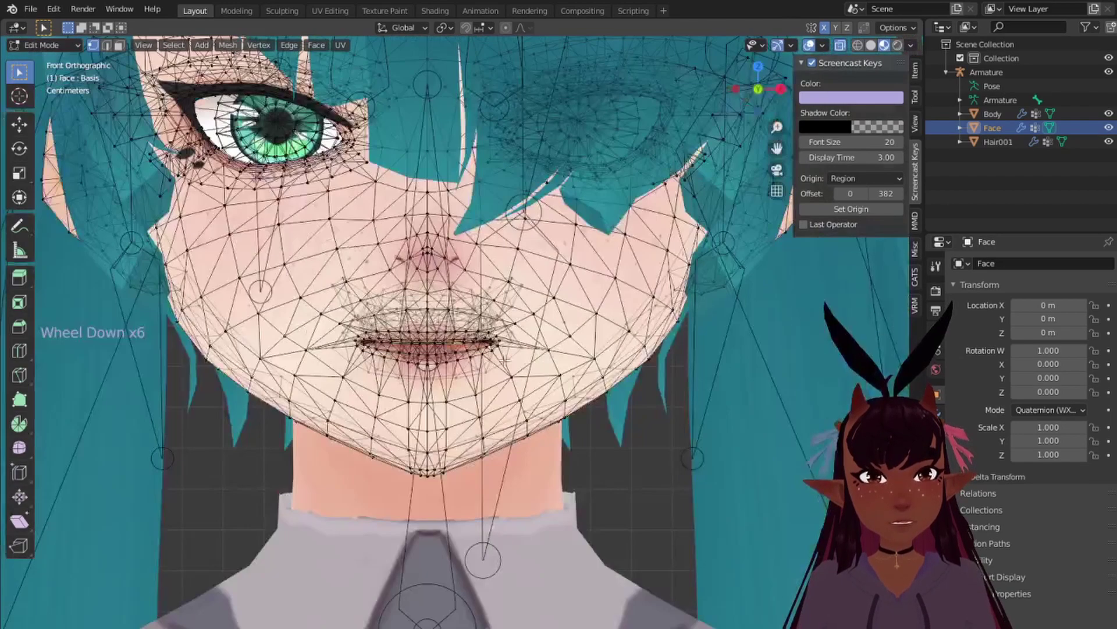
middle_click_drag(505, 358, 522, 382)
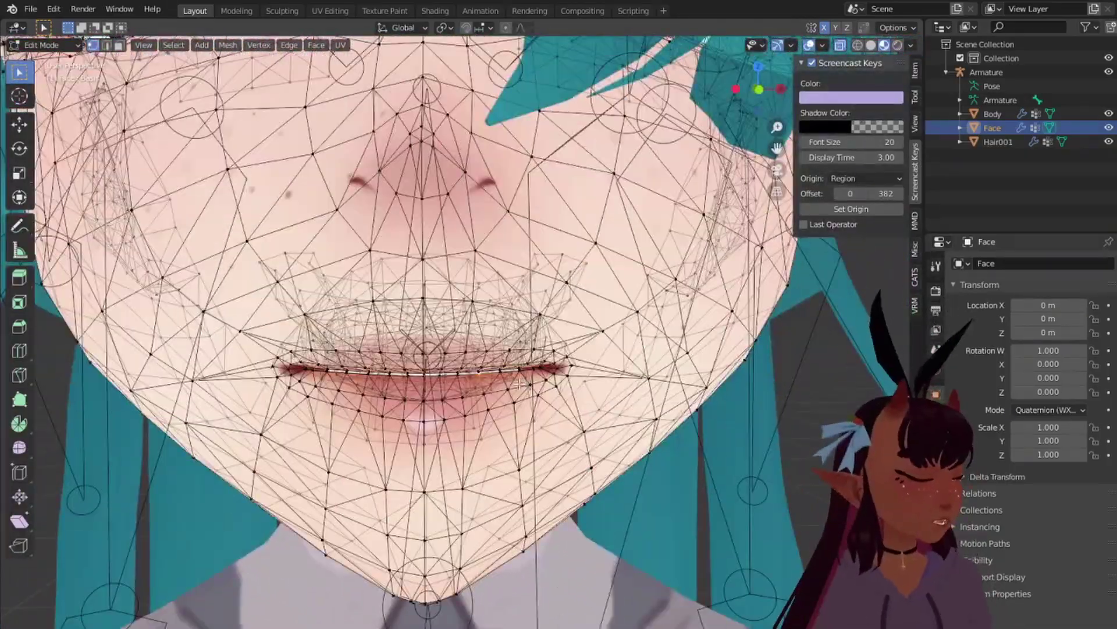
scroll(520, 385, "down", 7)
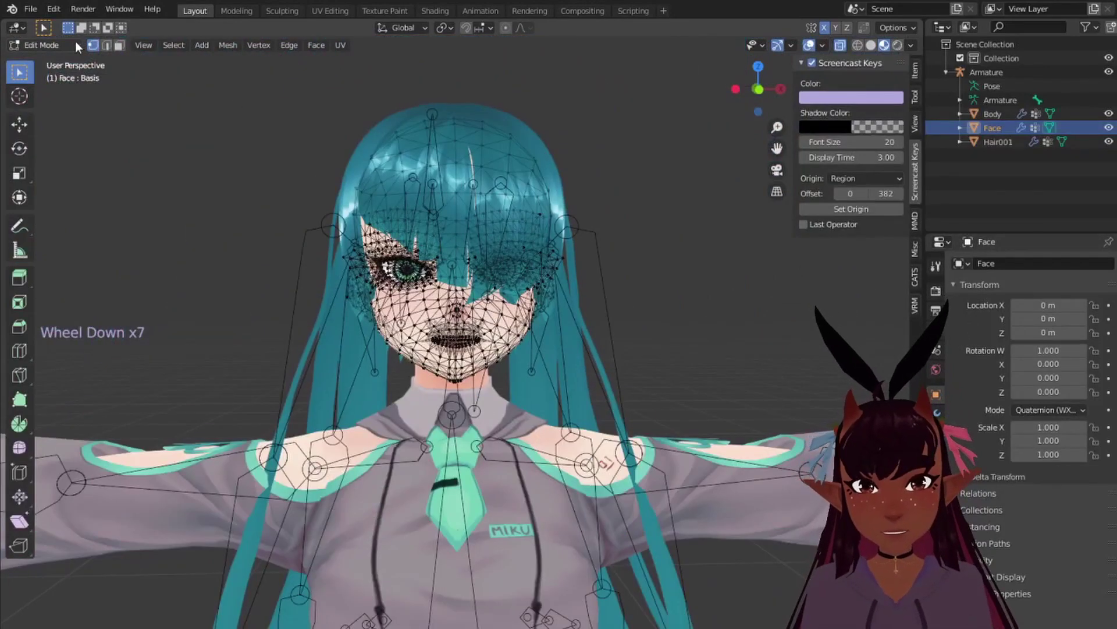
left_click(75, 40)
left_click(61, 57)
Zoom out to the whole avatar, then select and deselect all objects
scroll(322, 284, "down", 1)
key("a")
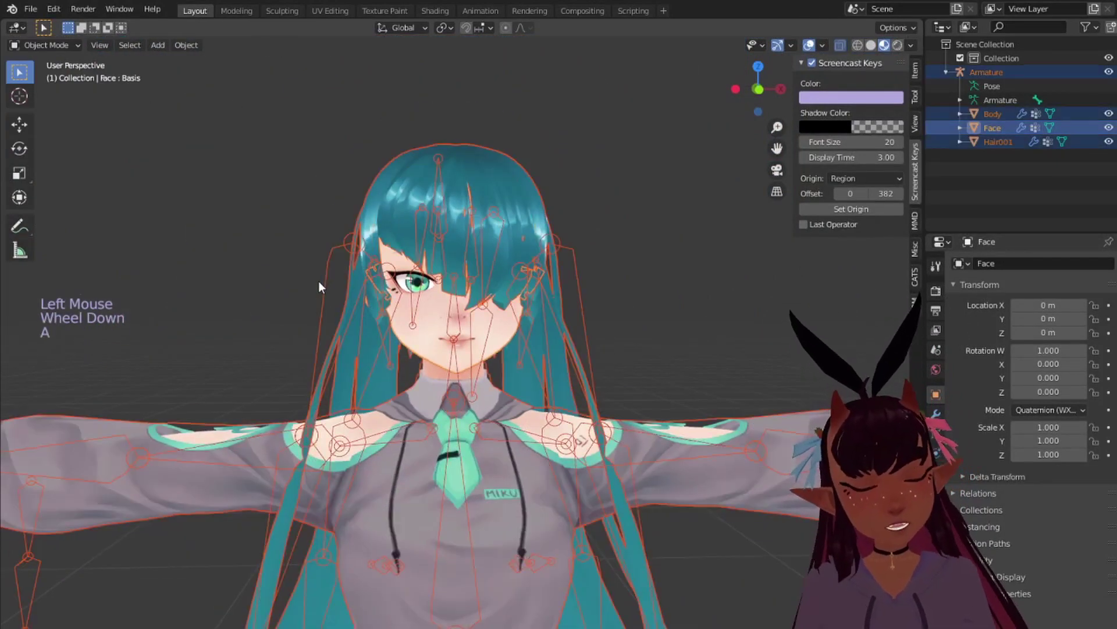
key("a")
key("a")
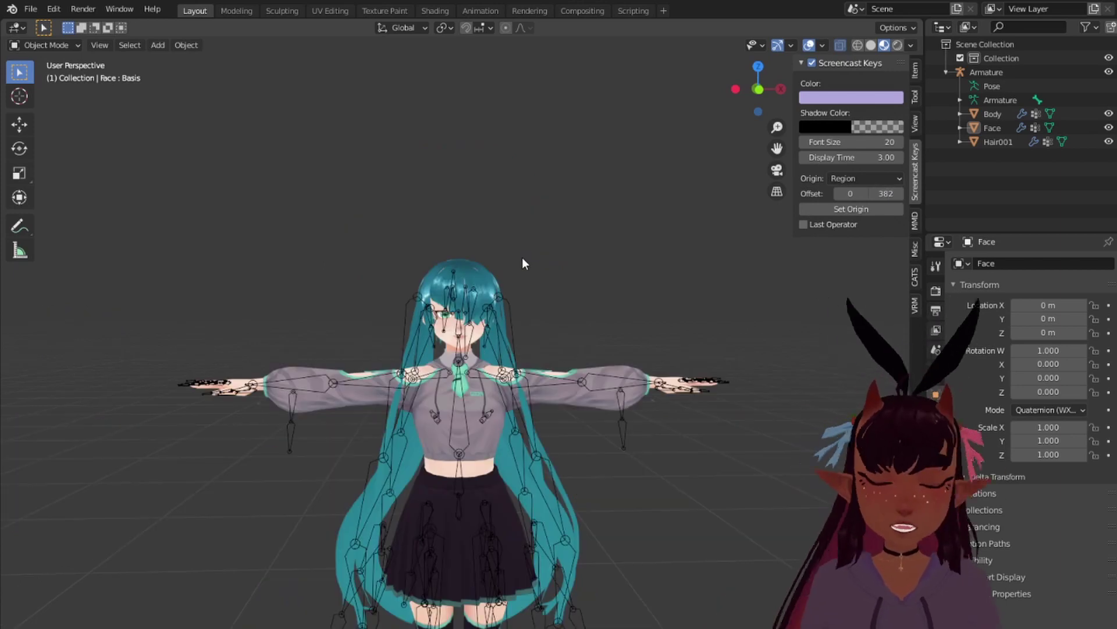